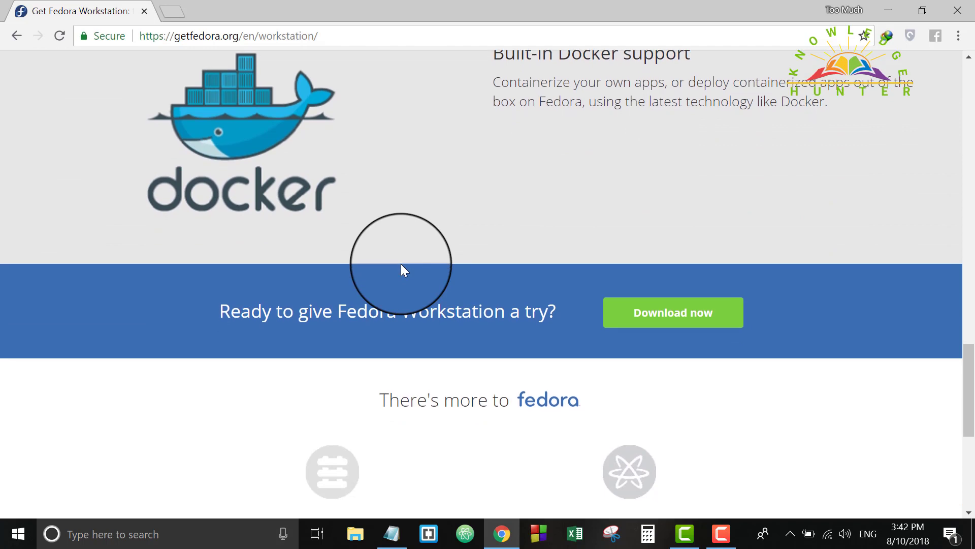
Go to the Fedora Workstation download page, show all platform downloads, and download the 64-bit 1.7 GB ISO for Linux.
scroll(401, 264, down, 1)
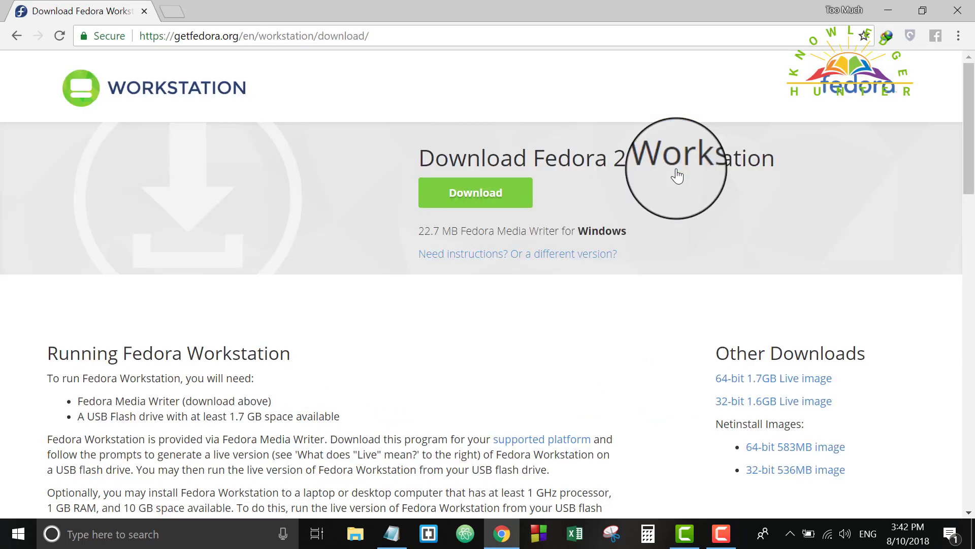
scroll(315, 285, down, 5)
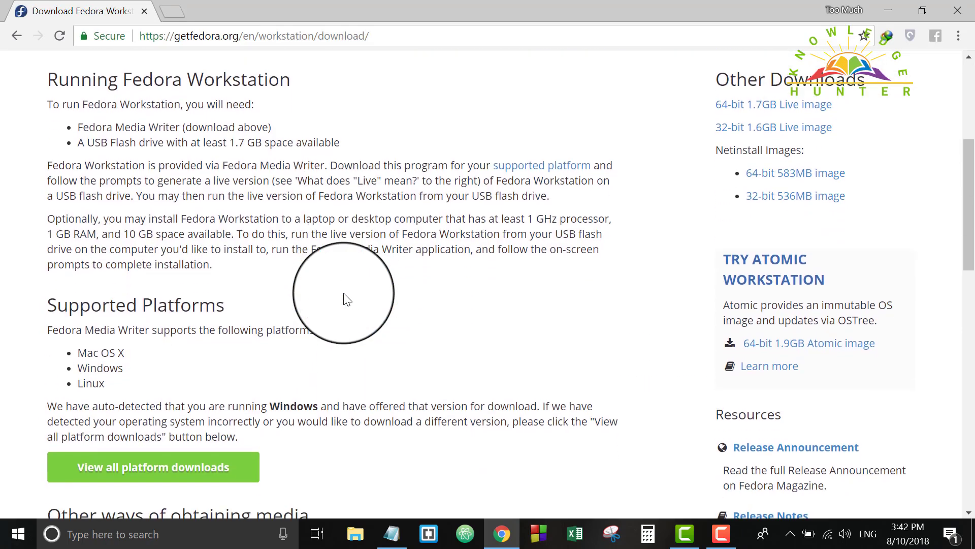
scroll(344, 299, down, 3)
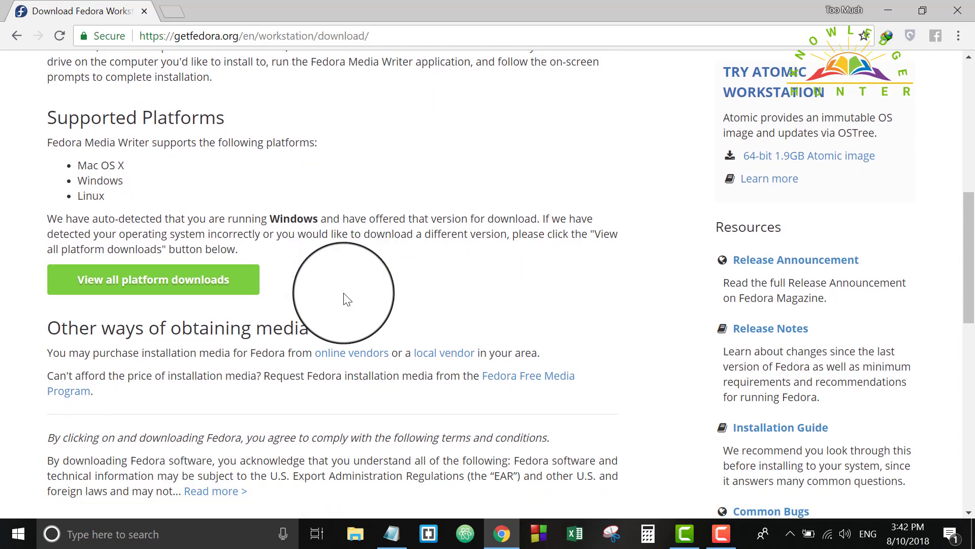
scroll(343, 299, down, 7)
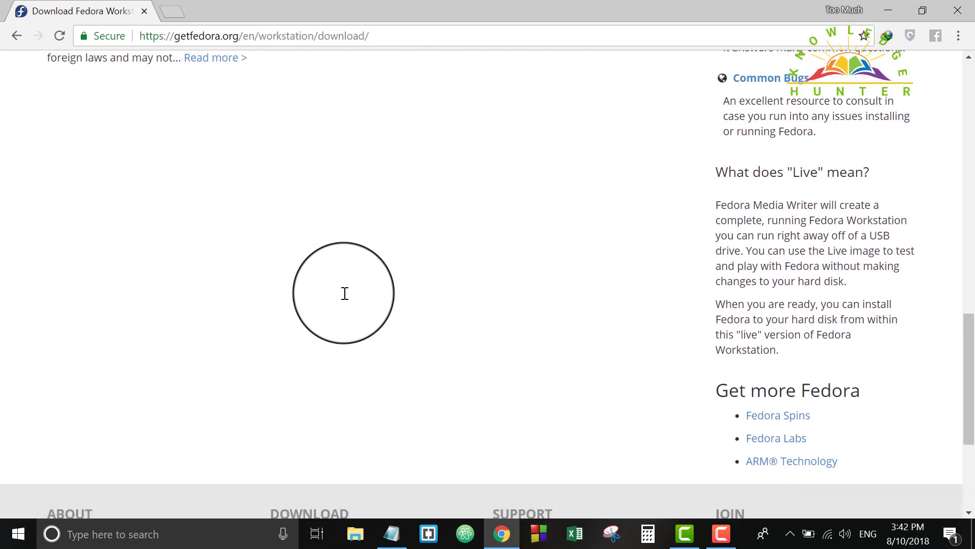
scroll(344, 294, up, 8)
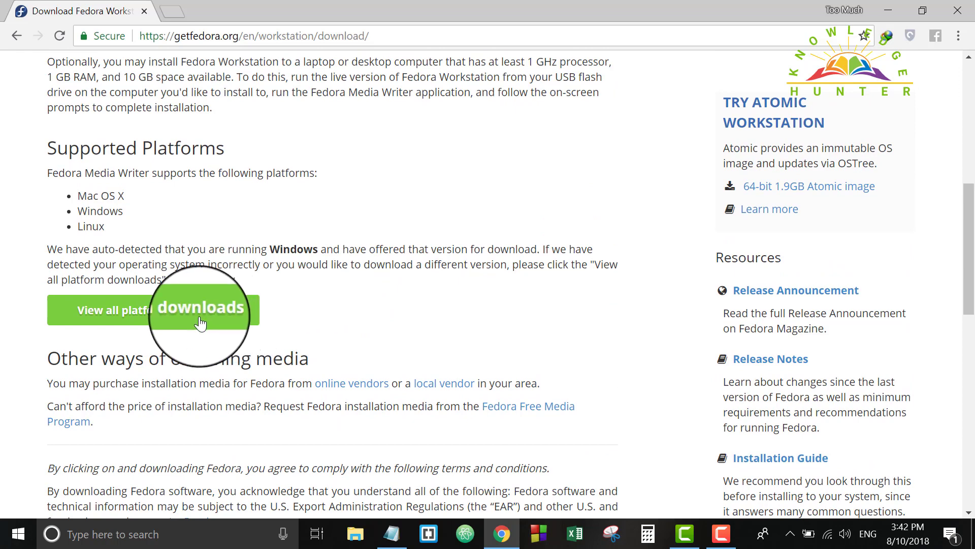
click(200, 323)
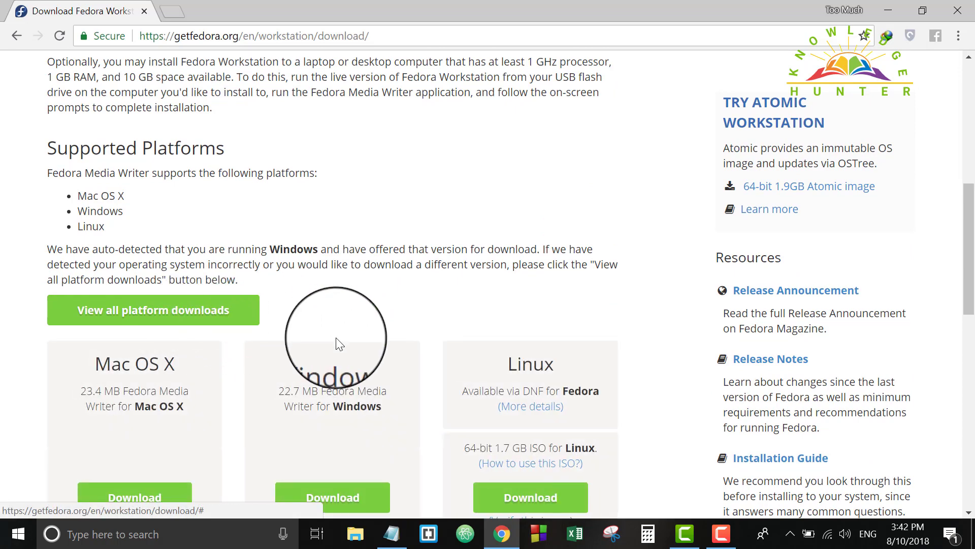
scroll(339, 344, down, 3)
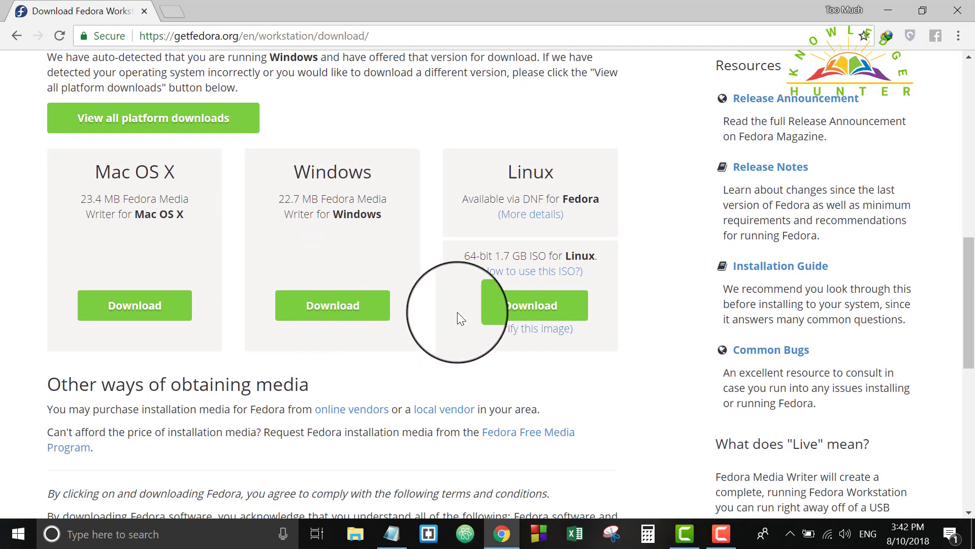
click(529, 307)
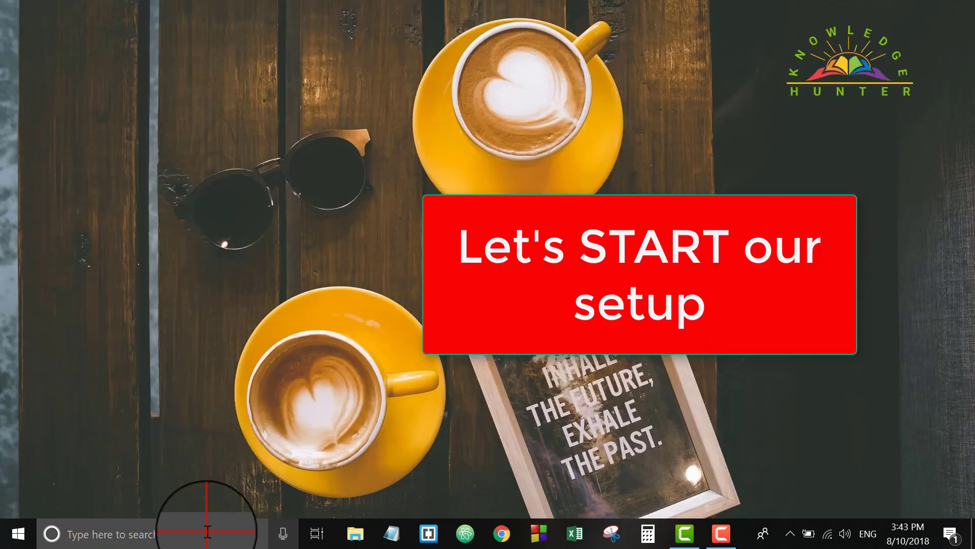
Search Windows for "virt" to launch Oracle VM VirtualBox and begin a new virtual machine.
click(207, 531)
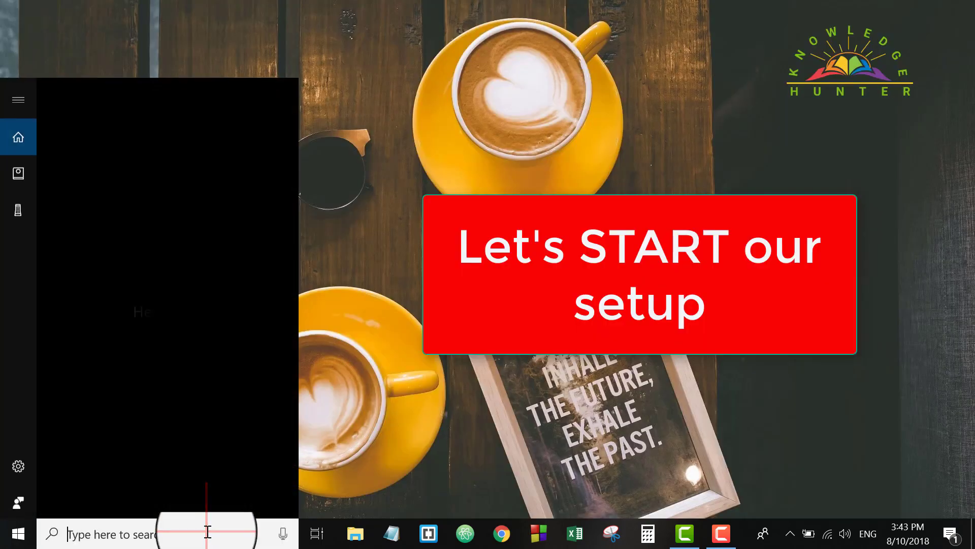
text(vir)
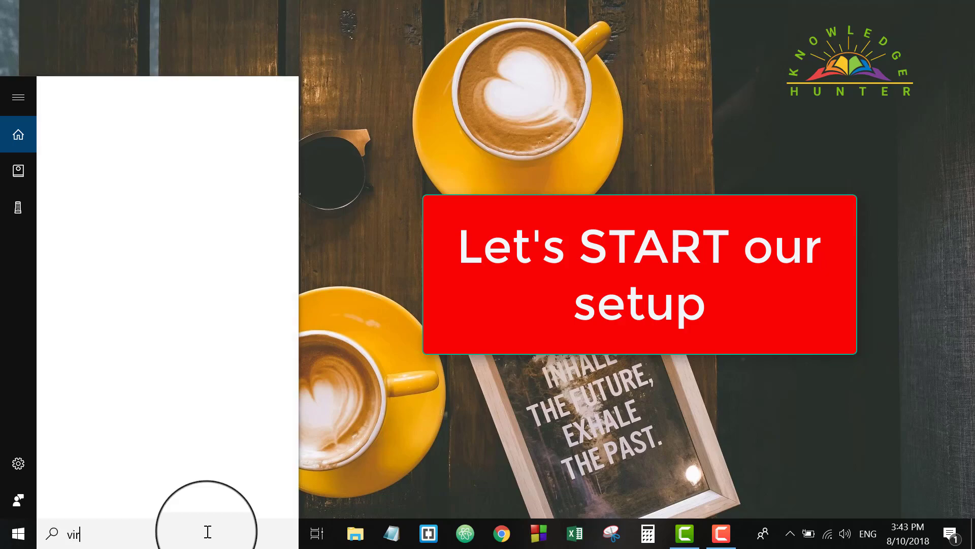
text(t)
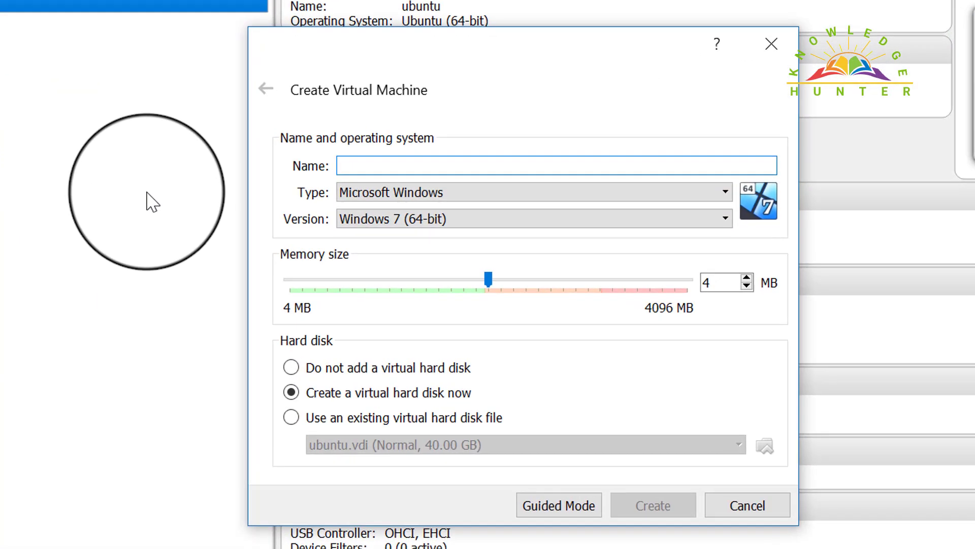
Create a virtual machine named "Fedora workstation" with 2000 MB of memory and a new virtual hard disk.
text(Fedora workstations)
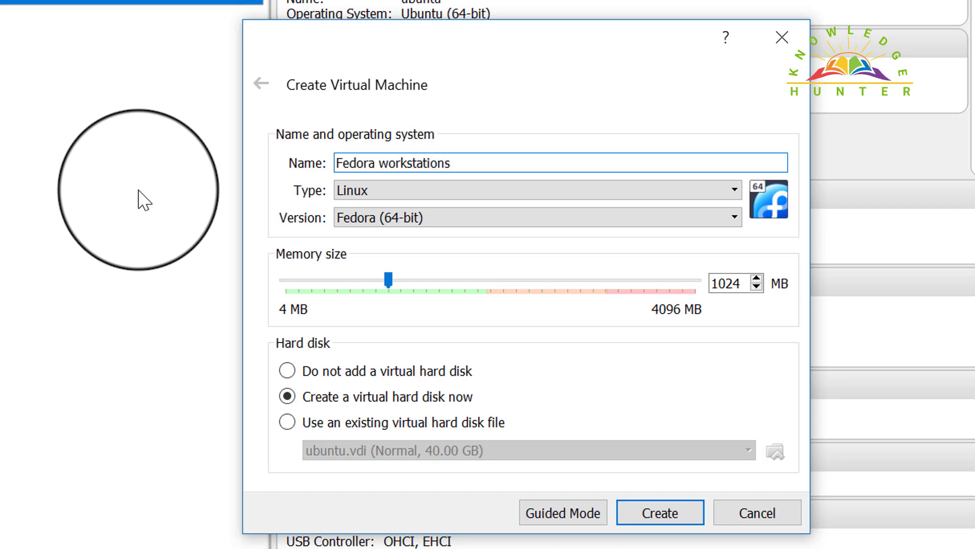
key(BackSpace)
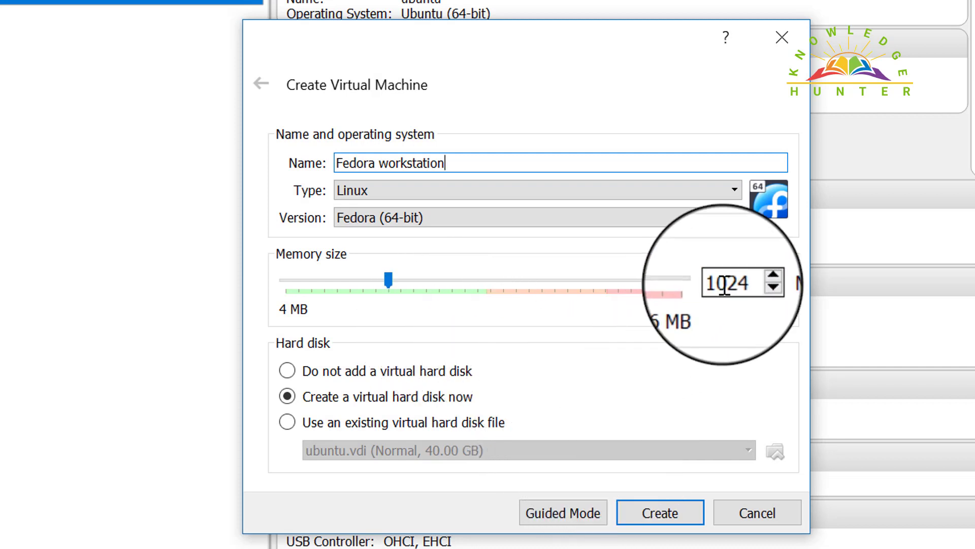
double_click(706, 283)
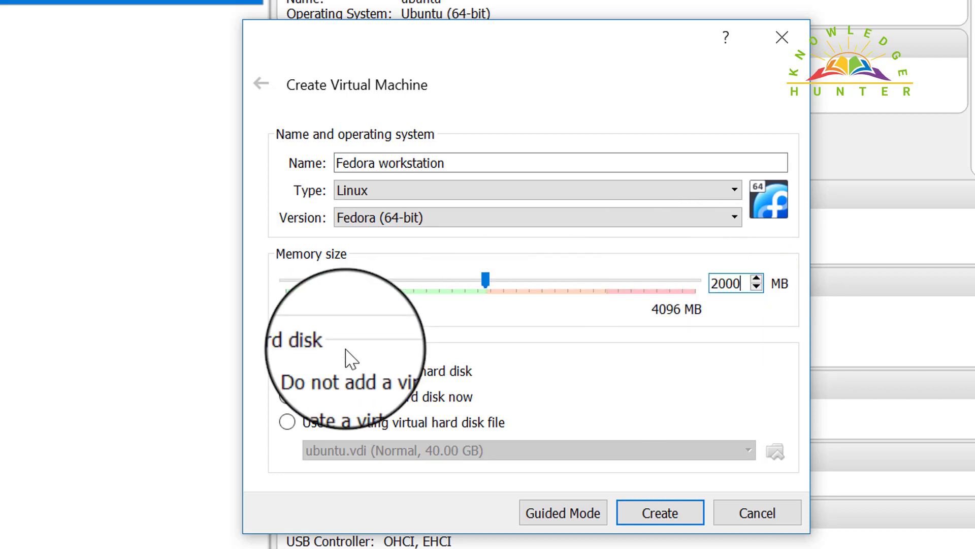
click(663, 504)
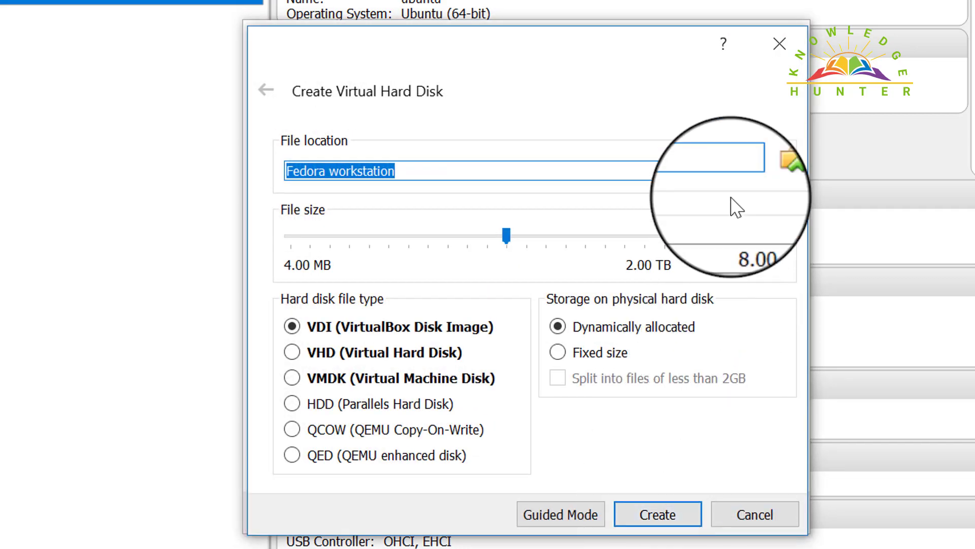
Set the virtual hard disk's file location to Fedora workstation.vdi on the UUI (I:) drive.
click(771, 173)
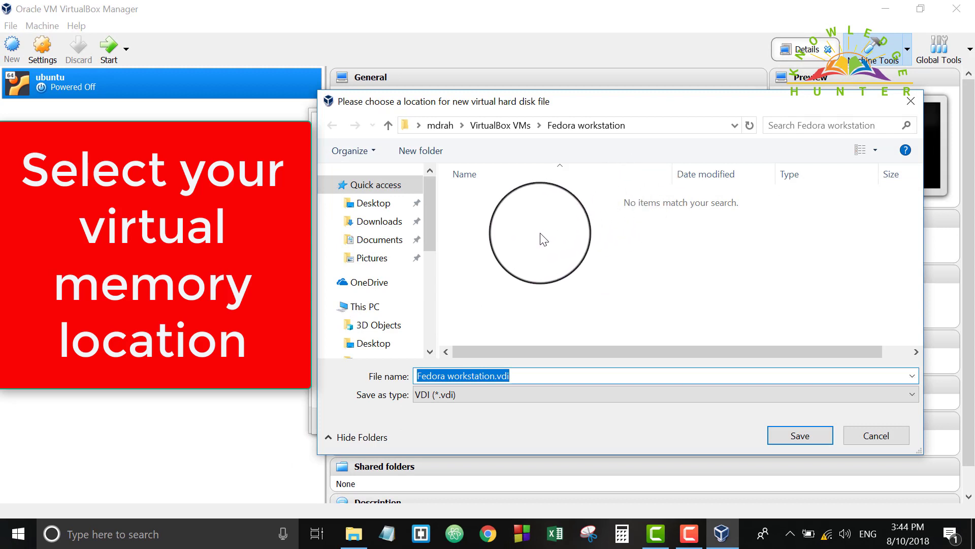
click(429, 290)
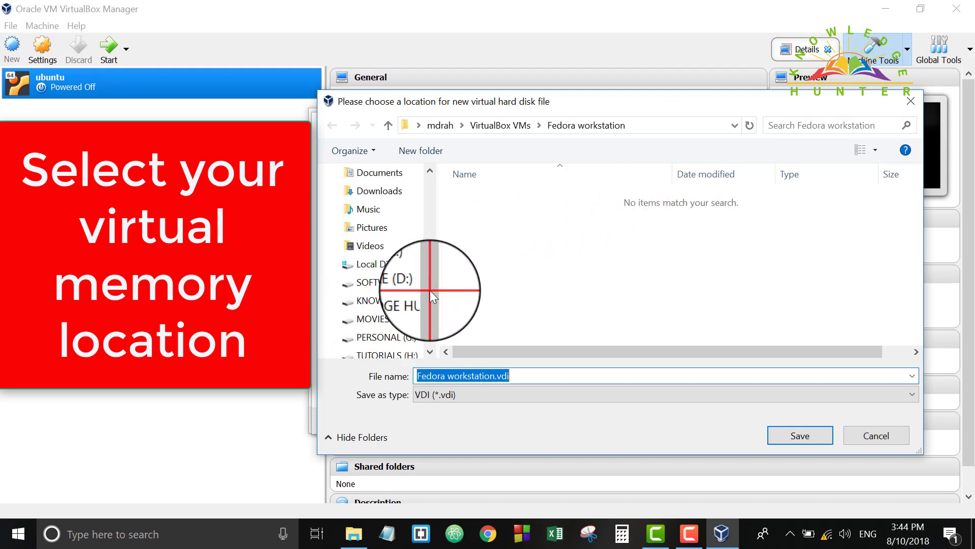
click(431, 335)
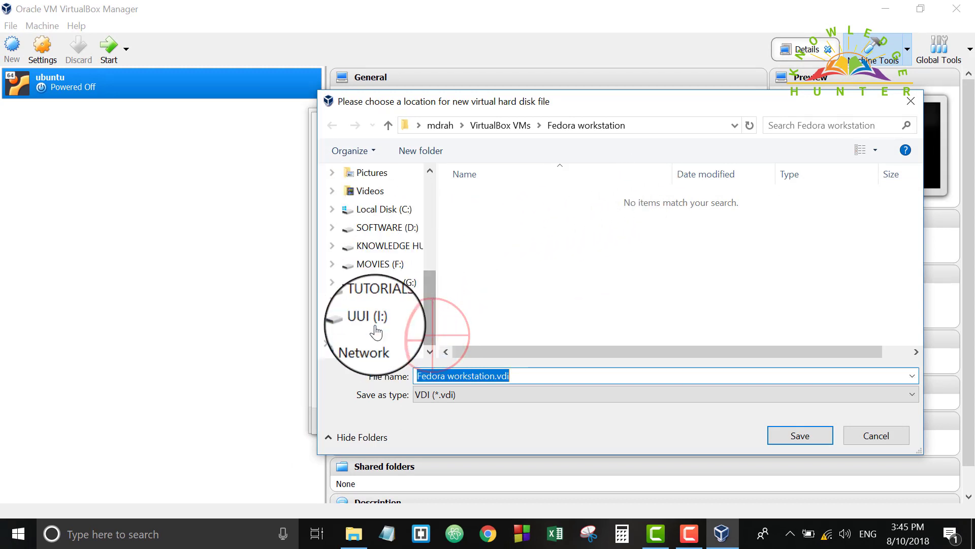
click(371, 318)
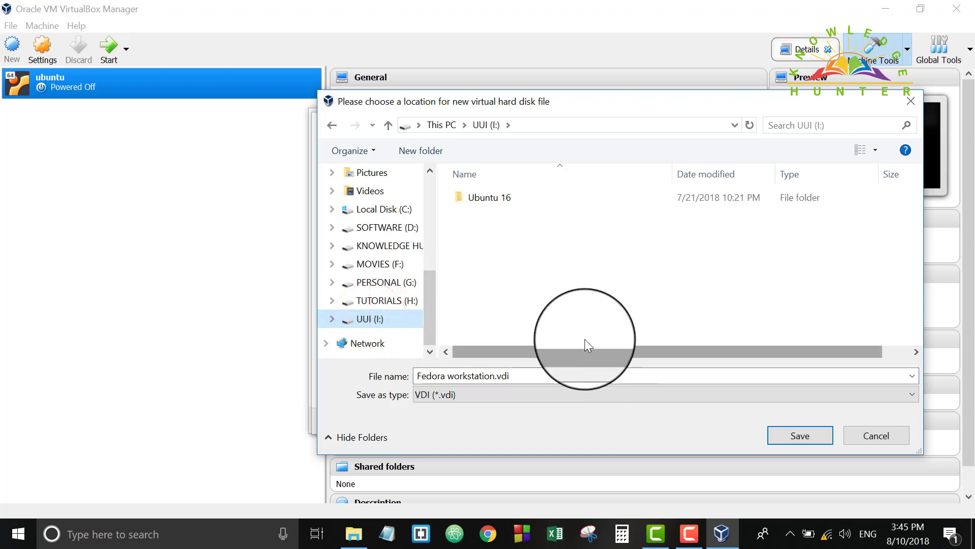
click(558, 267)
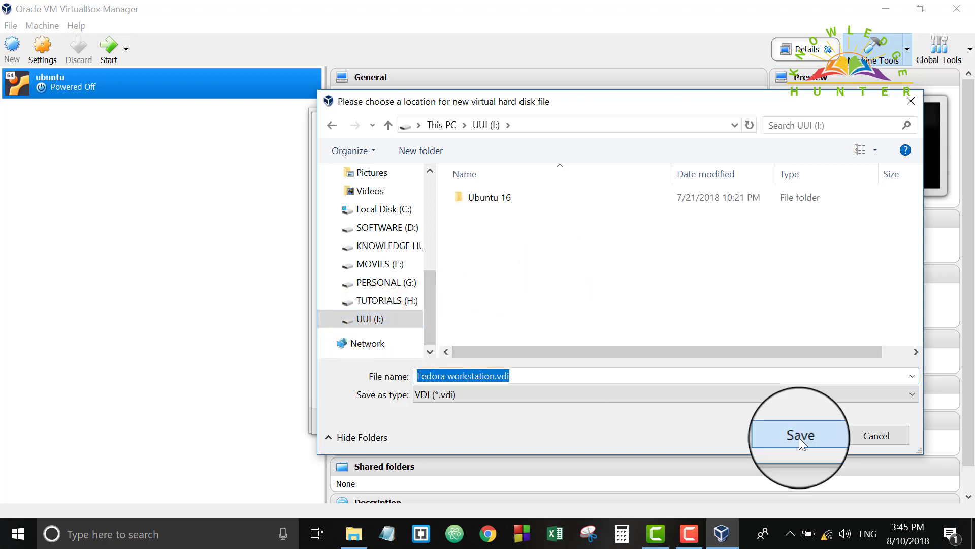
click(799, 437)
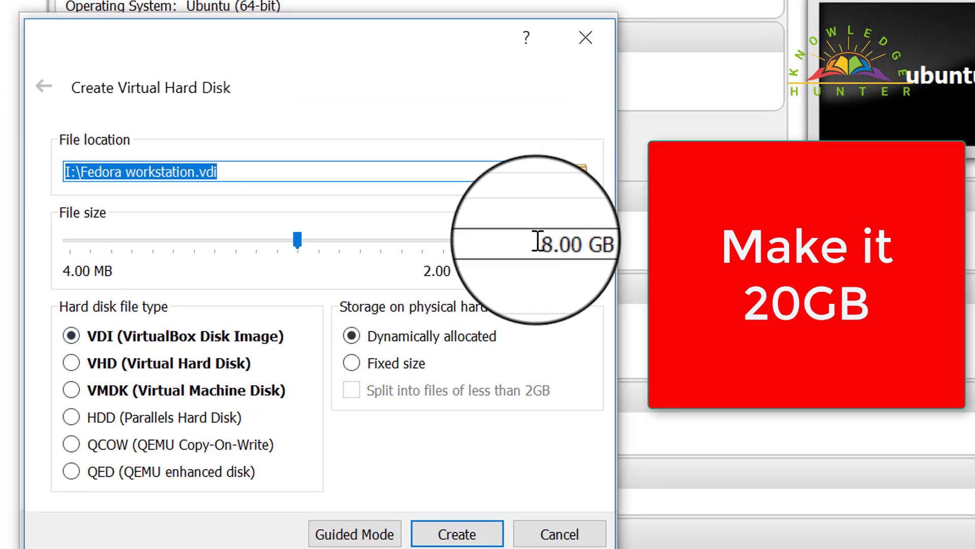
Set the virtual hard disk's size to 20 GB and create the disk.
click(539, 242)
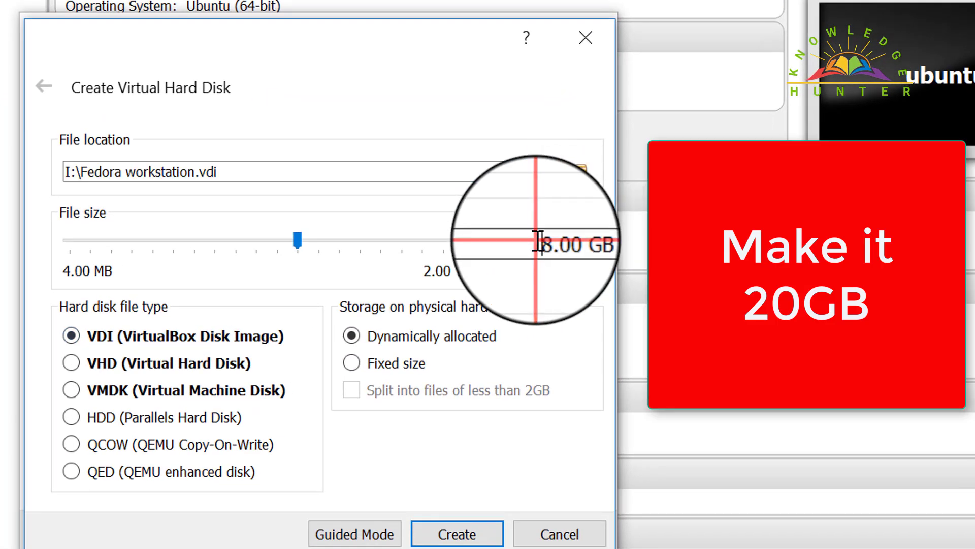
drag(539, 243, 548, 243)
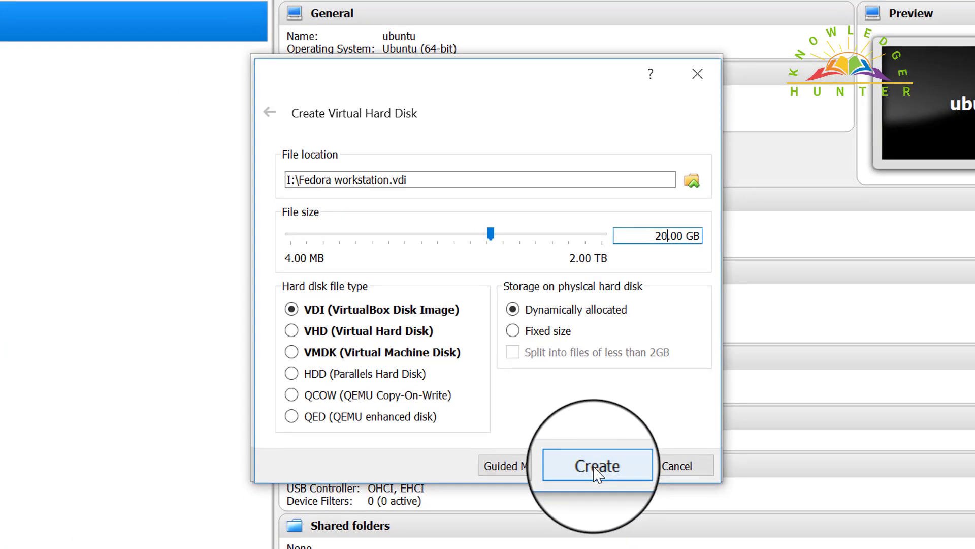
click(594, 466)
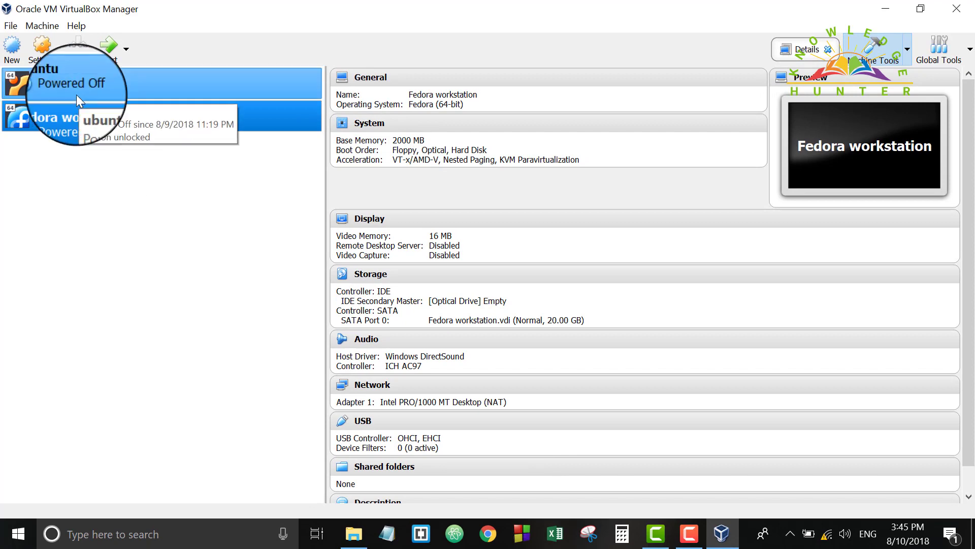
Review the Network and Display settings of the Fedora workstation machine and close its settings.
click(47, 50)
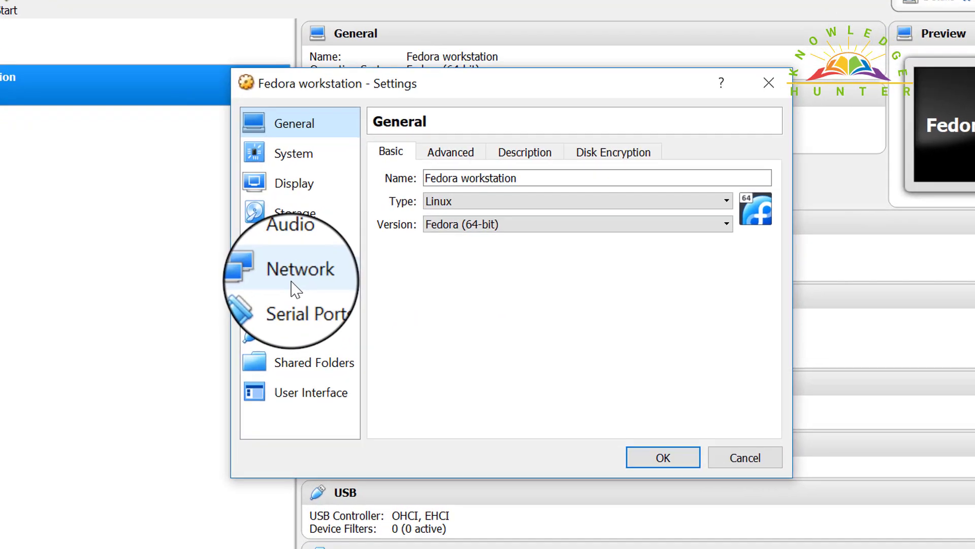
click(294, 279)
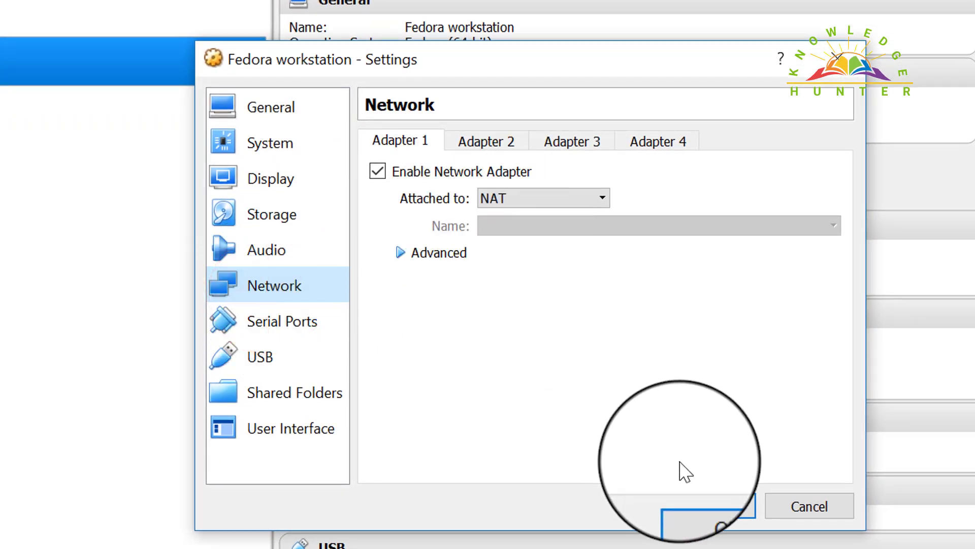
click(244, 171)
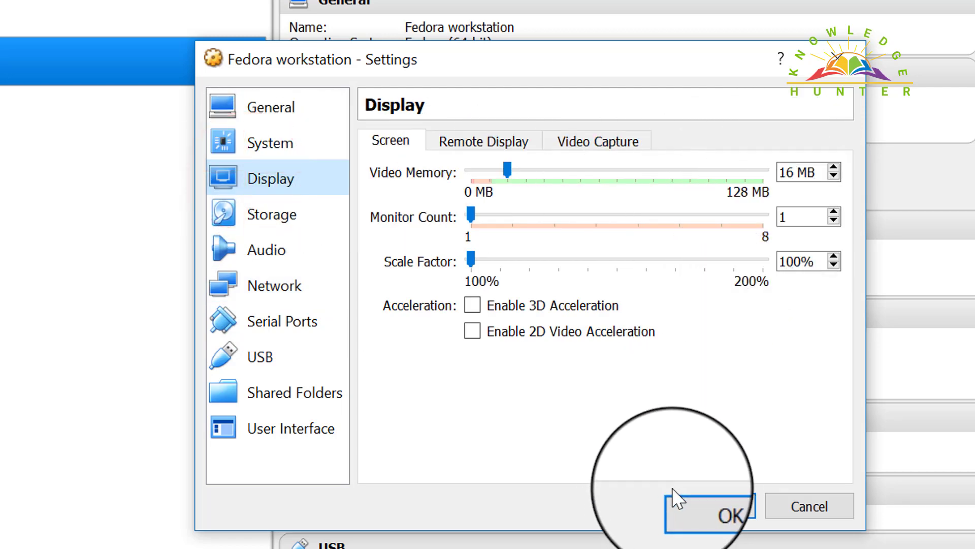
click(697, 501)
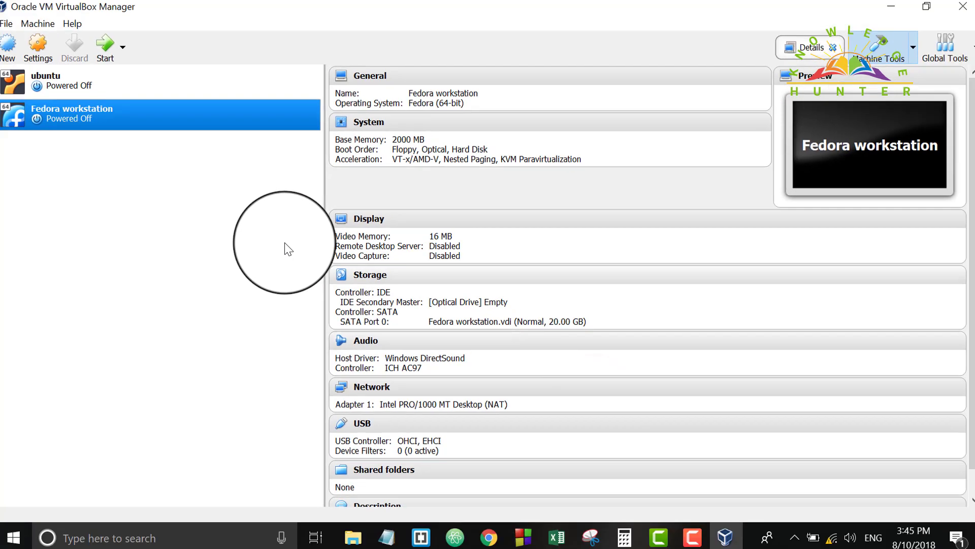
Start the Fedora workstation machine with Fedora-Workstation-Live-x86_64-28-1.1.iso as start-up disk and boot the "Start Fedora-Workstation-Live 28" entry.
click(106, 51)
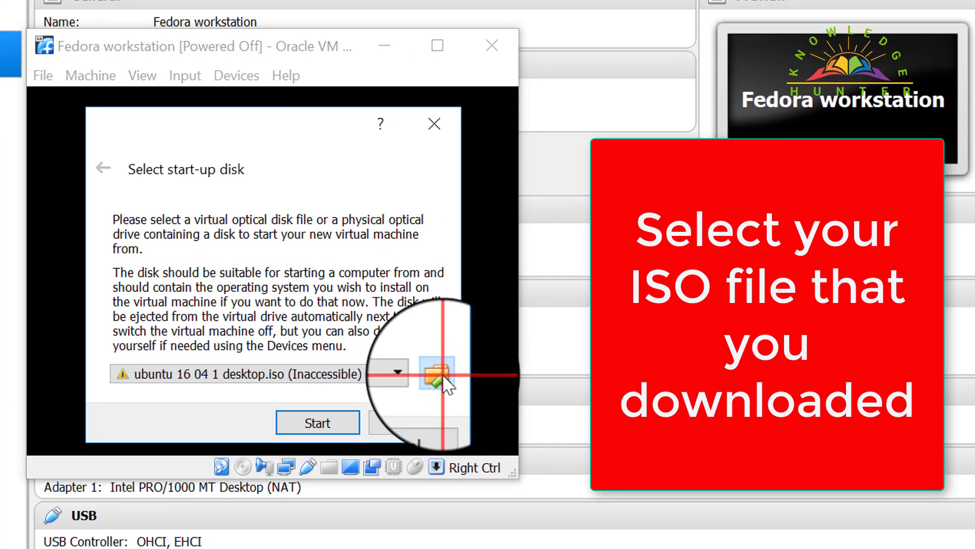
click(442, 375)
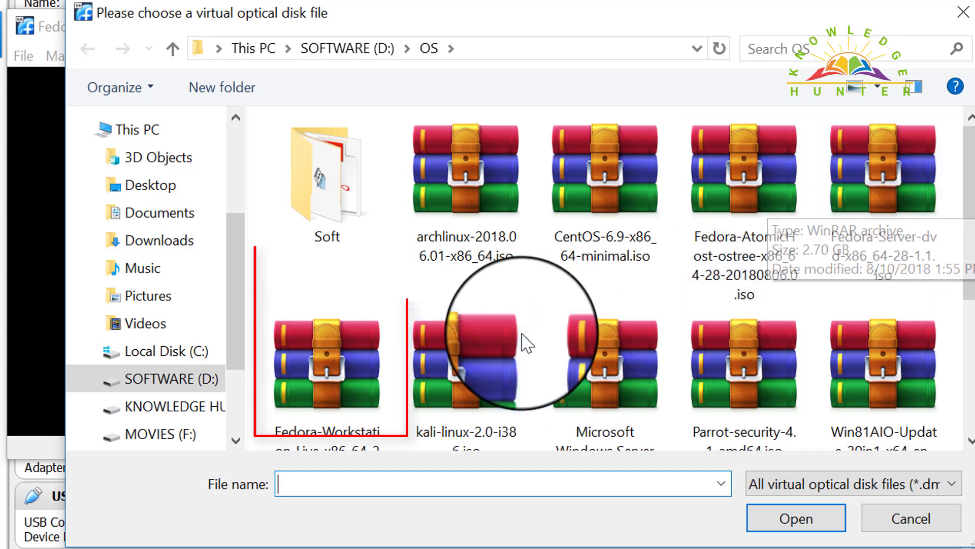
click(336, 365)
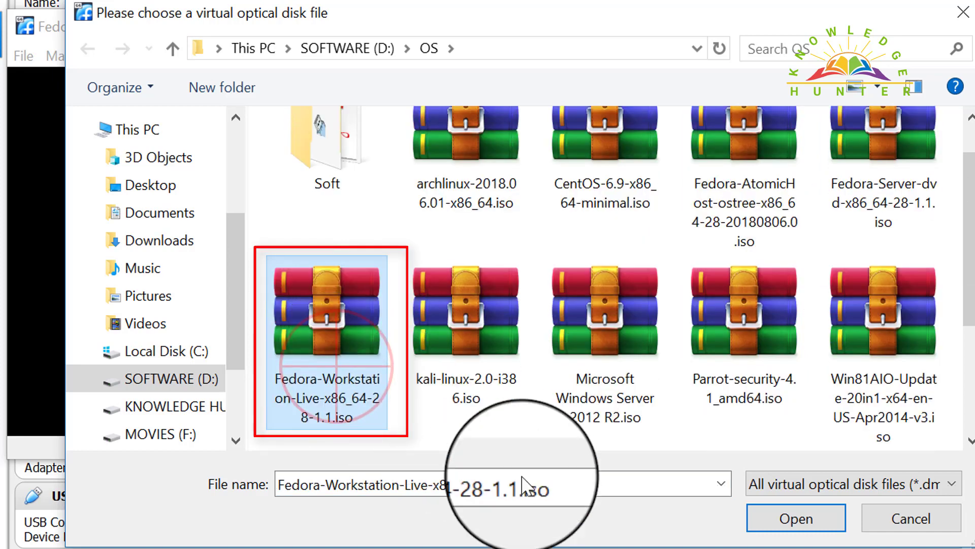
click(796, 523)
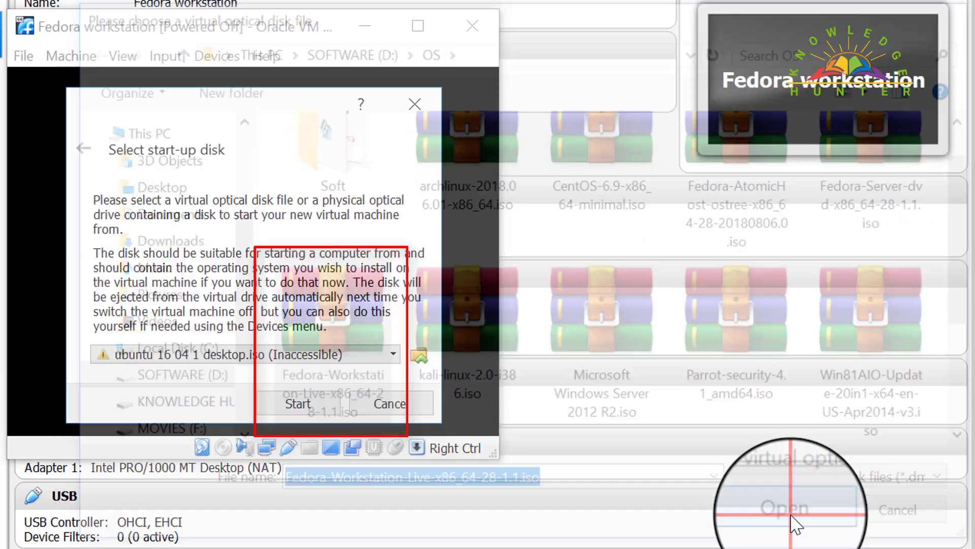
click(307, 403)
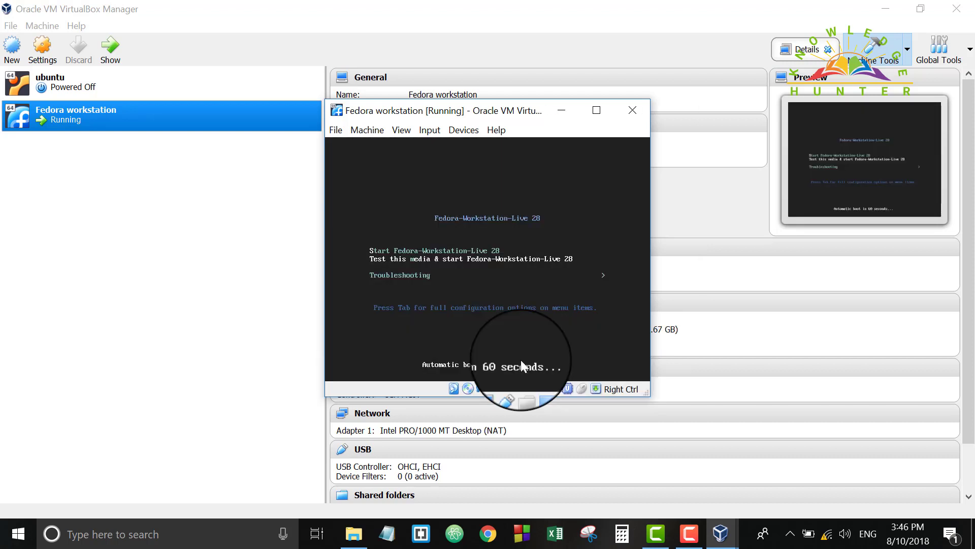
key(Up)
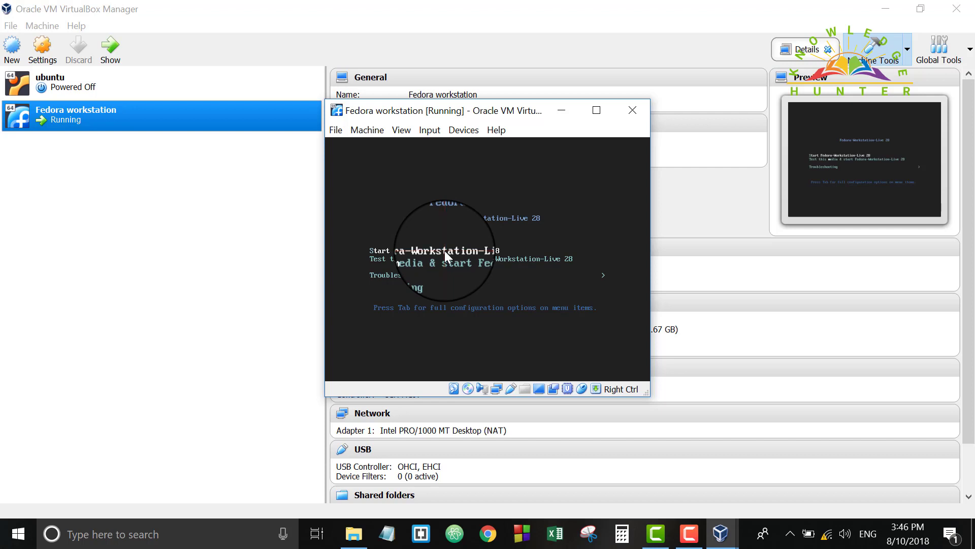
key(Return)
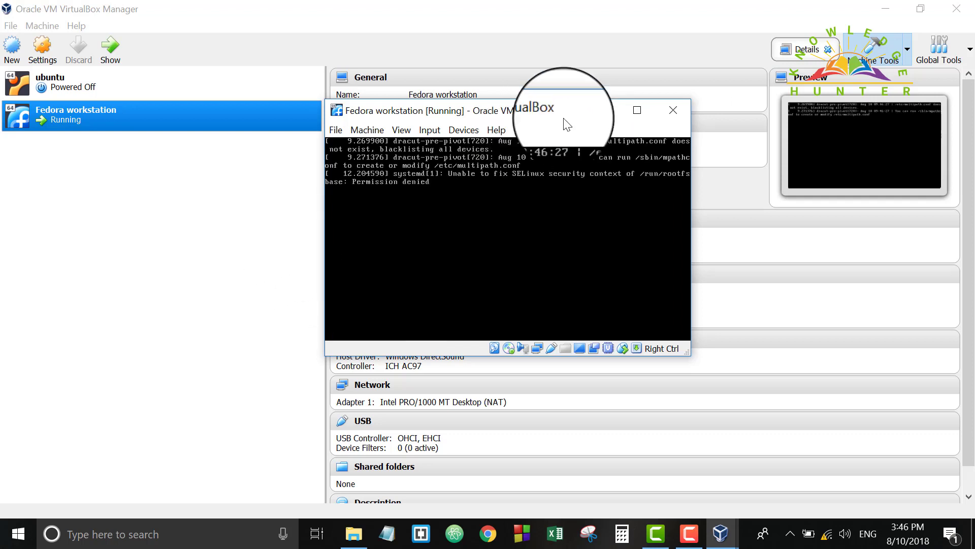
Switch the running Fedora workstation machine's window to full-screen mode.
click(406, 131)
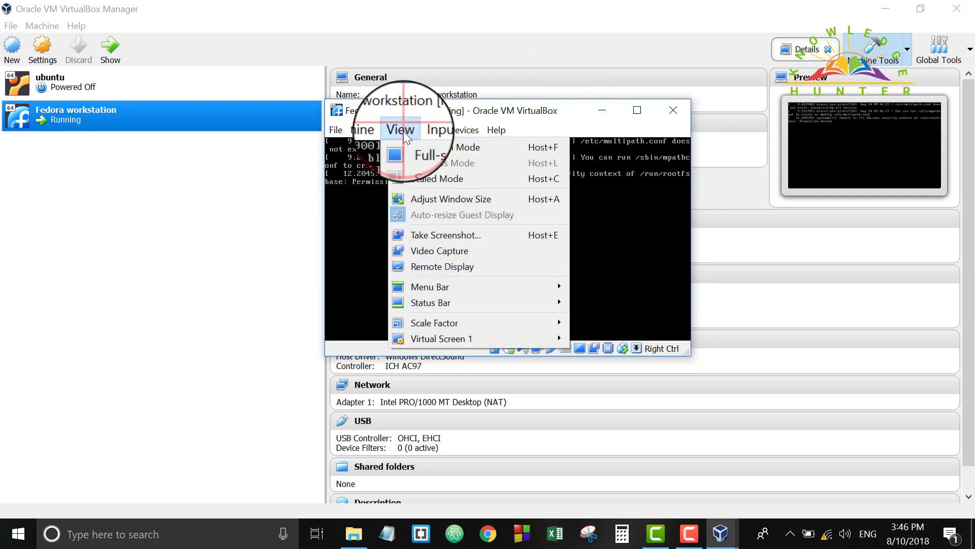
click(415, 148)
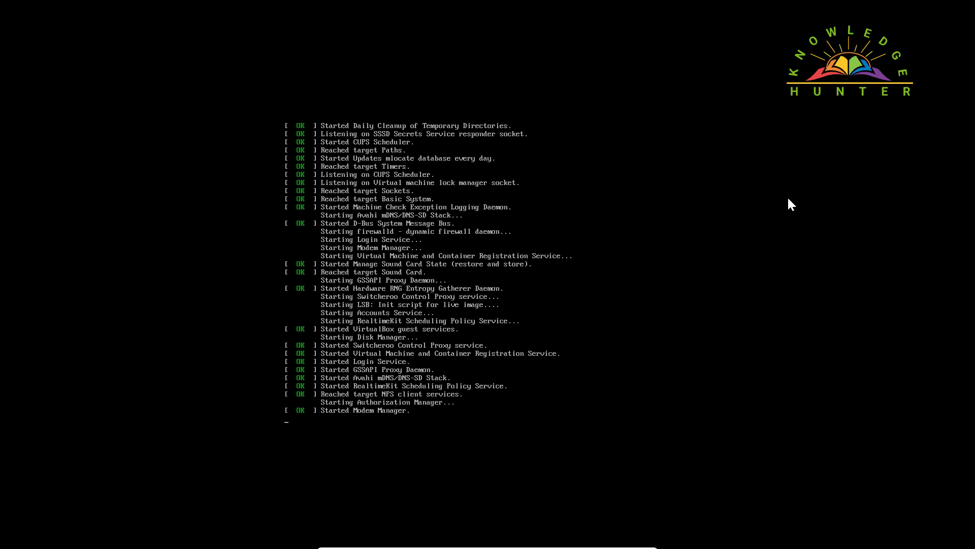
key(ctrl+f)
click(690, 537)
click(689, 537)
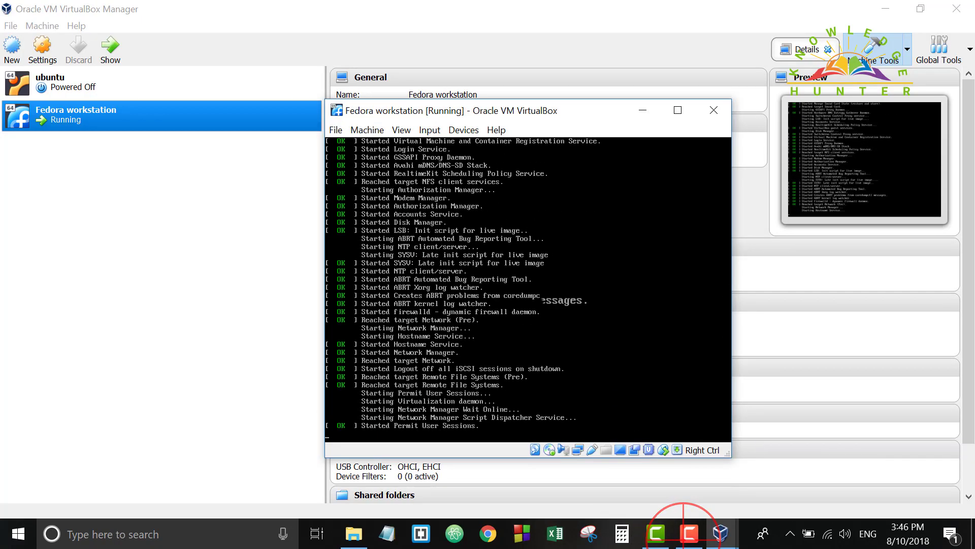
key(ctrl+f)
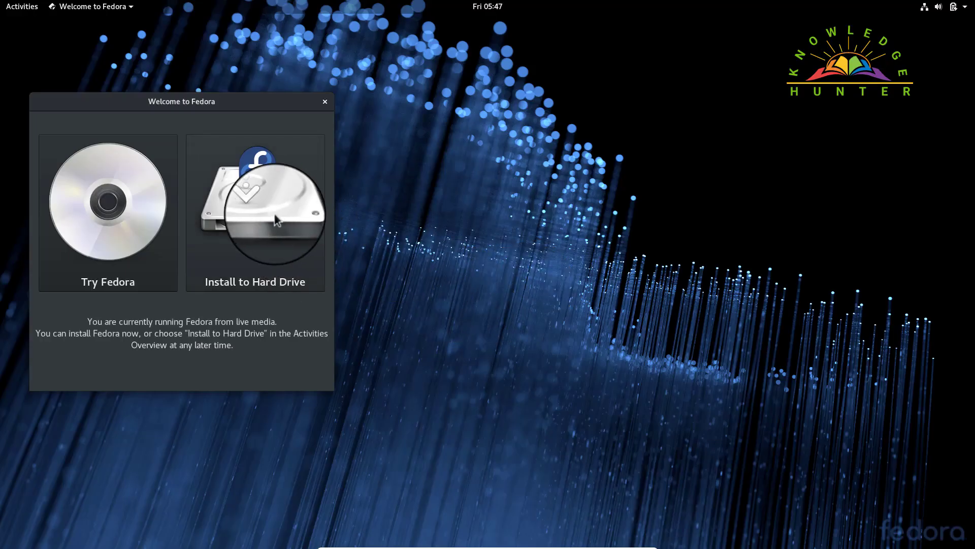
Launch the installation to the hard drive and choose English (United States) as the installation language.
click(274, 219)
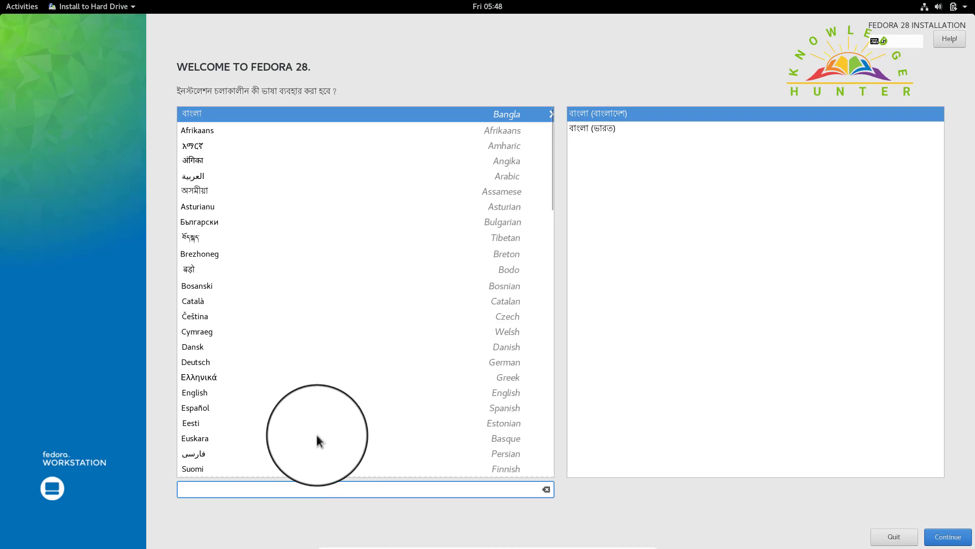
text(e)
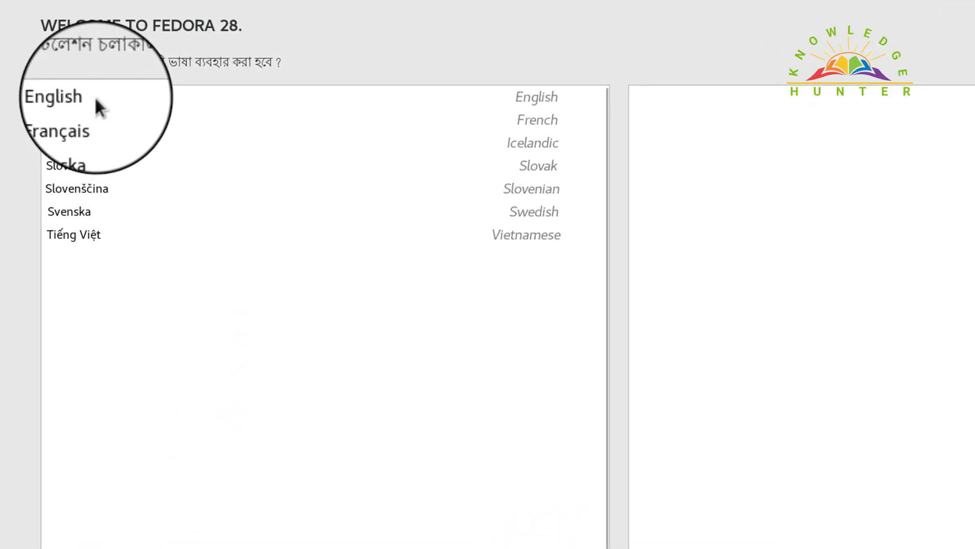
click(101, 95)
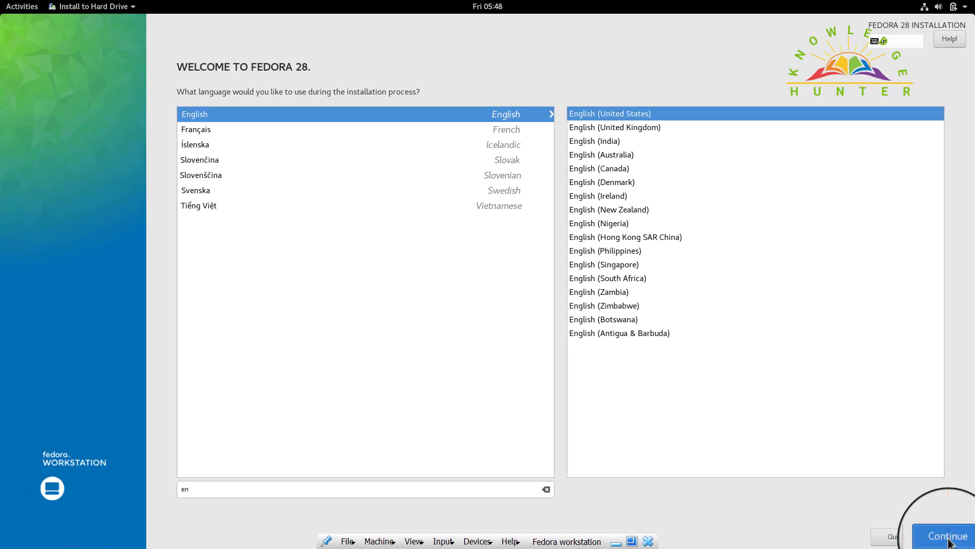
click(948, 540)
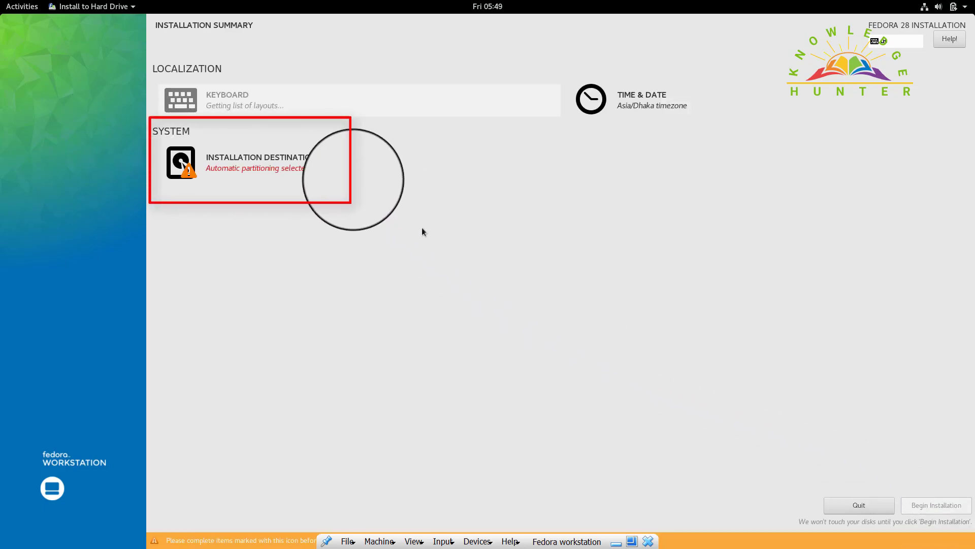
Select the ATA VBOX HARDDISK as installation destination with automatic storage configuration and begin the installation.
click(303, 162)
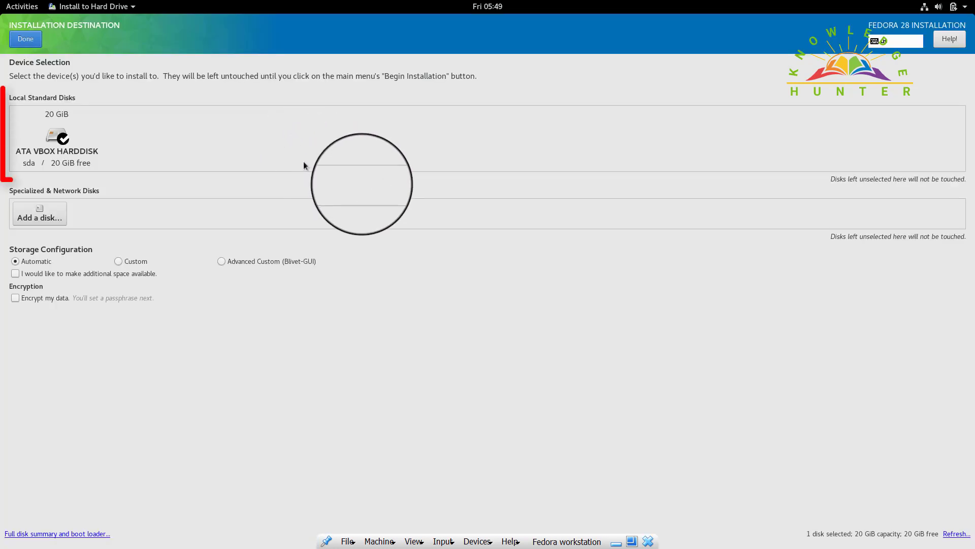
click(74, 149)
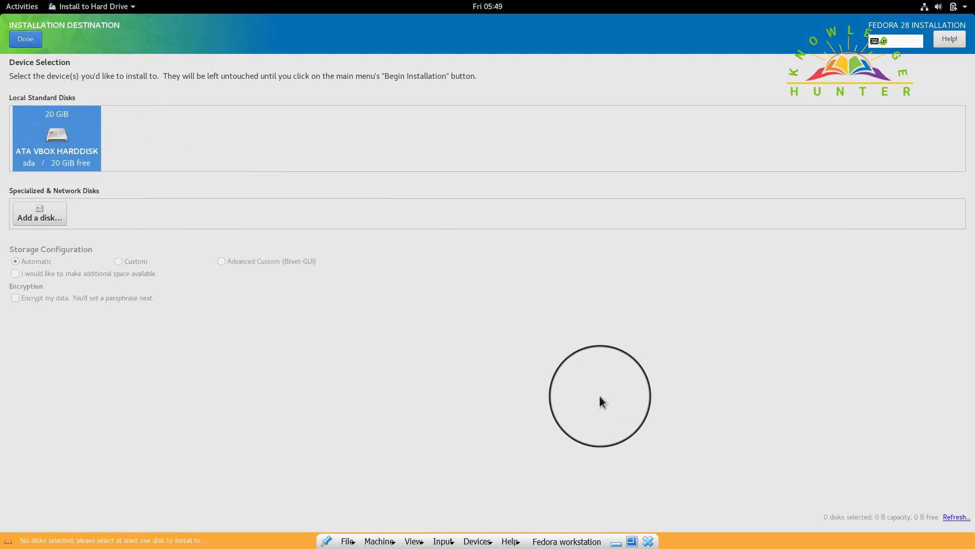
click(67, 124)
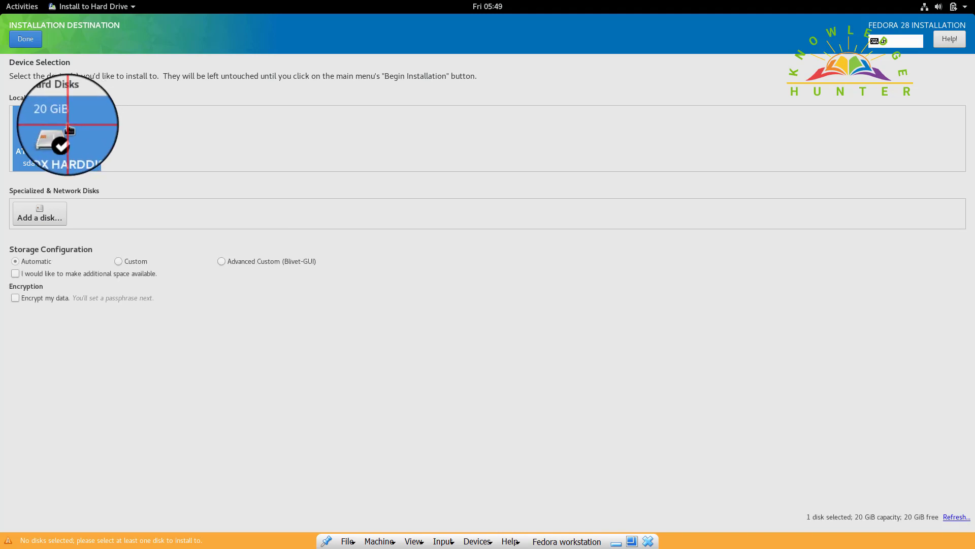
click(28, 39)
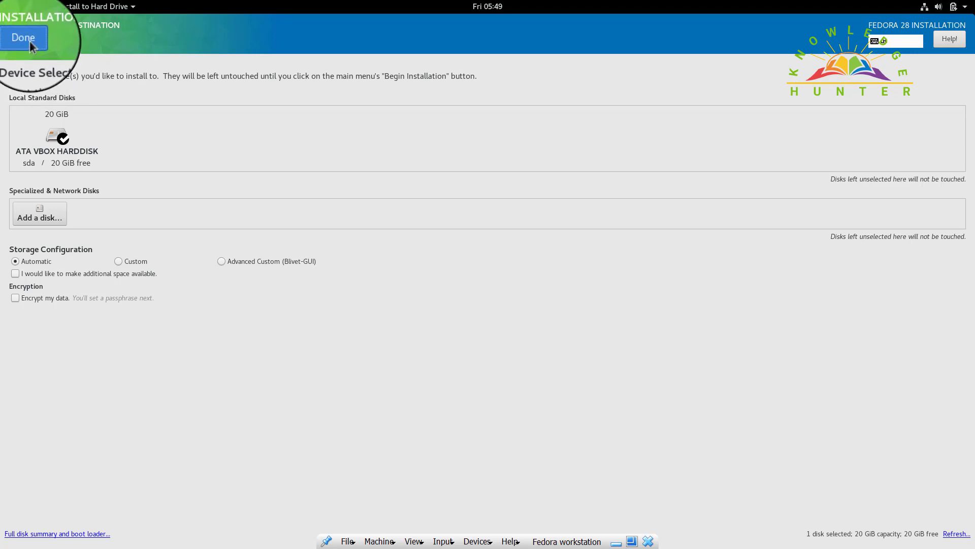
click(29, 40)
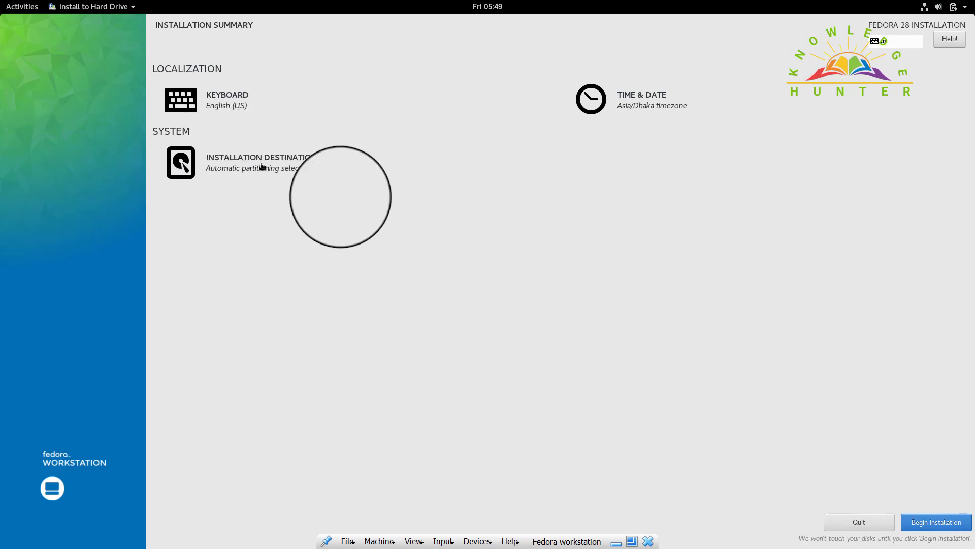
click(938, 524)
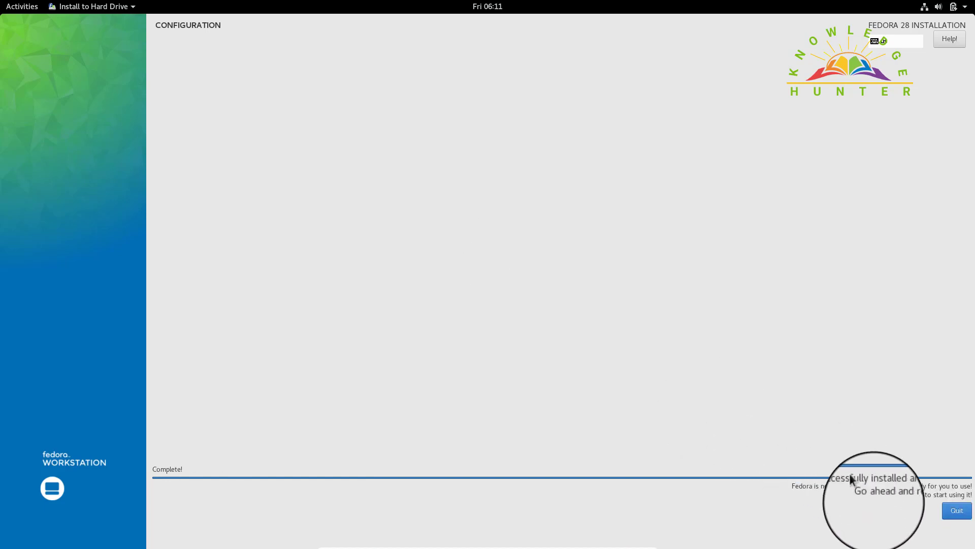
Quit the completed Fedora installer and restart the live system.
click(955, 510)
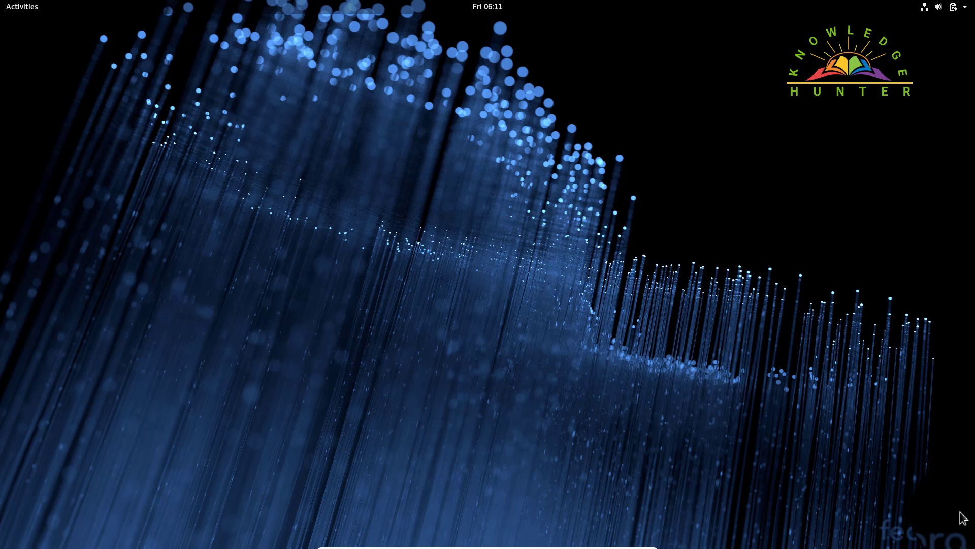
key(ctrl)
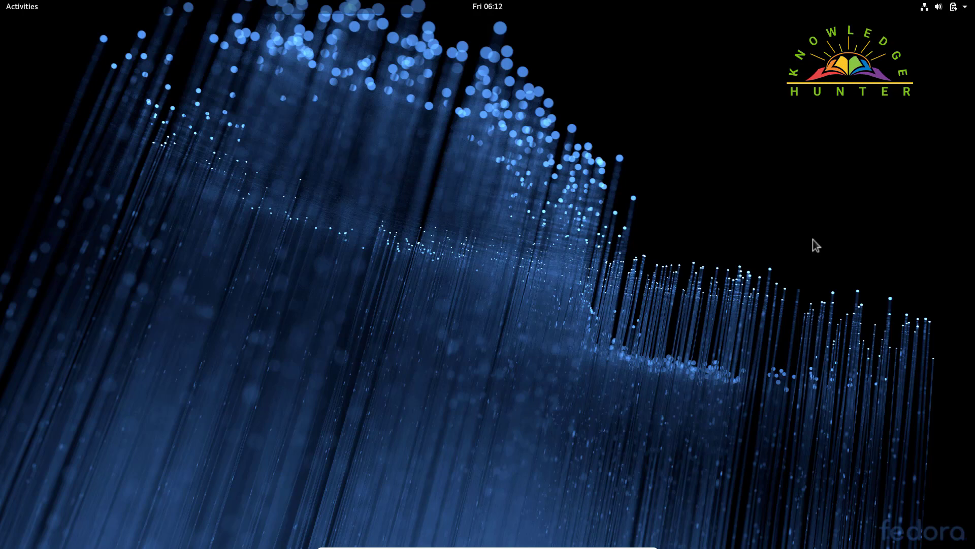
click(965, 7)
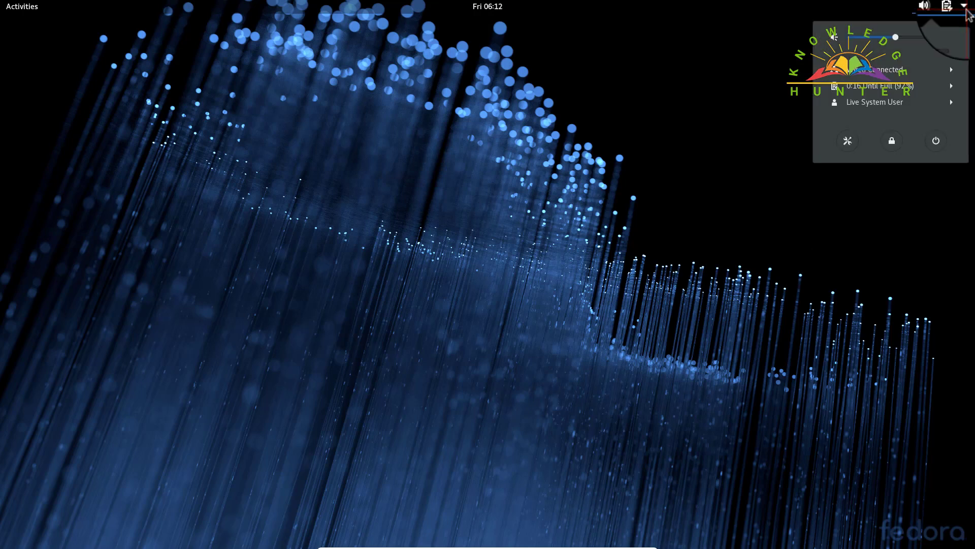
click(936, 141)
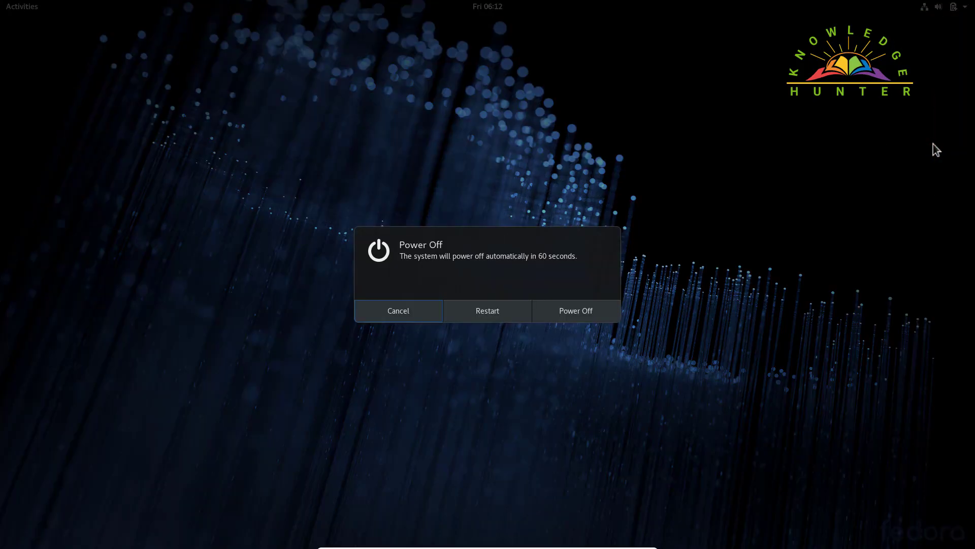
click(500, 310)
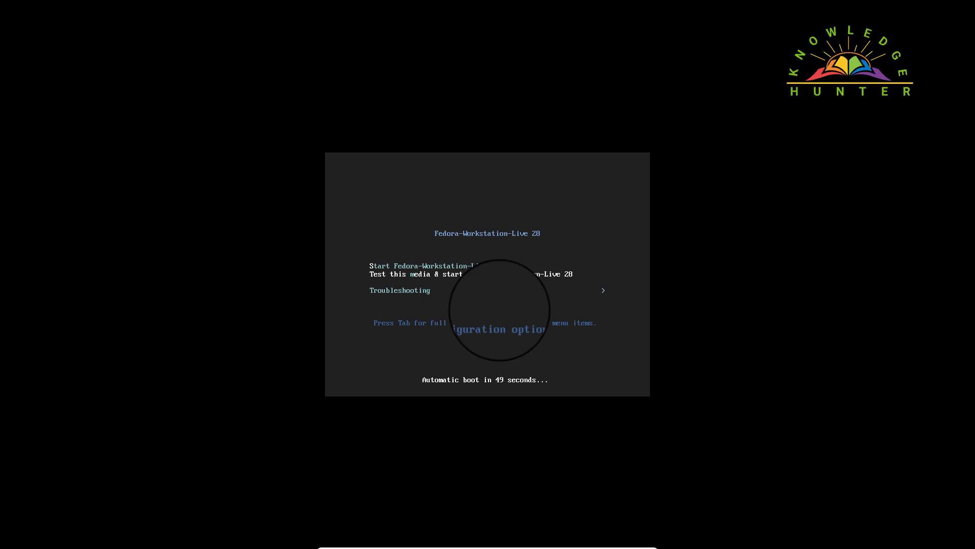
Leave the live media's boot menu and power off the Fedora workstation machine.
key(Down)
key(Escape)
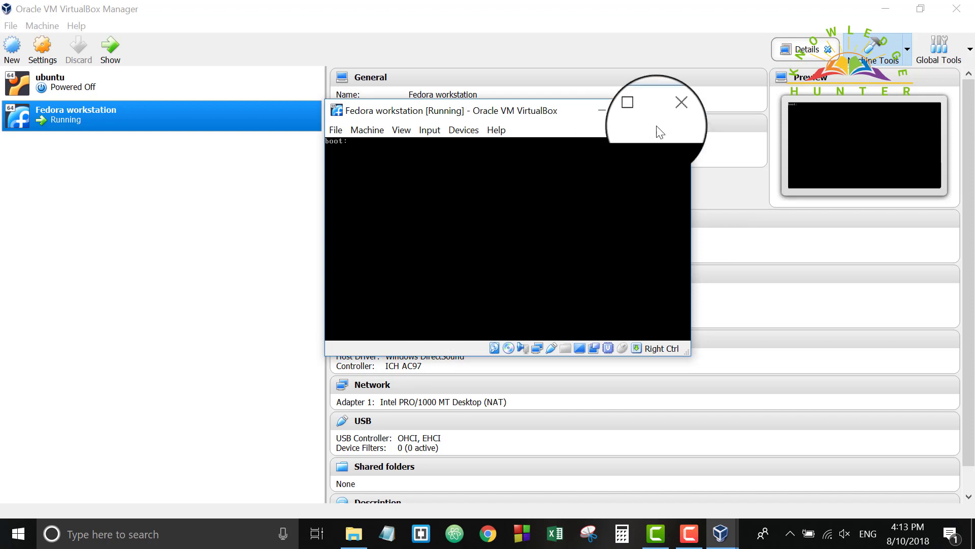
click(675, 107)
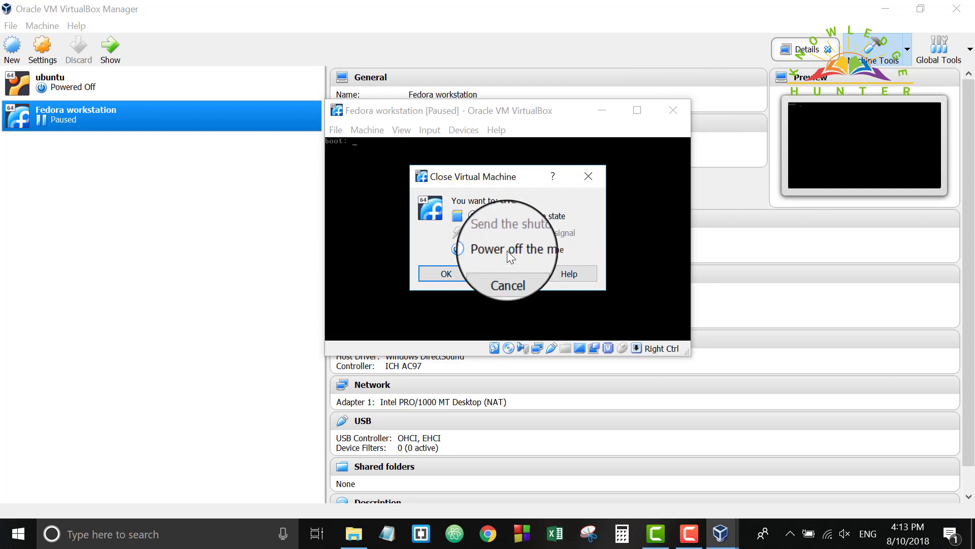
click(507, 251)
click(458, 273)
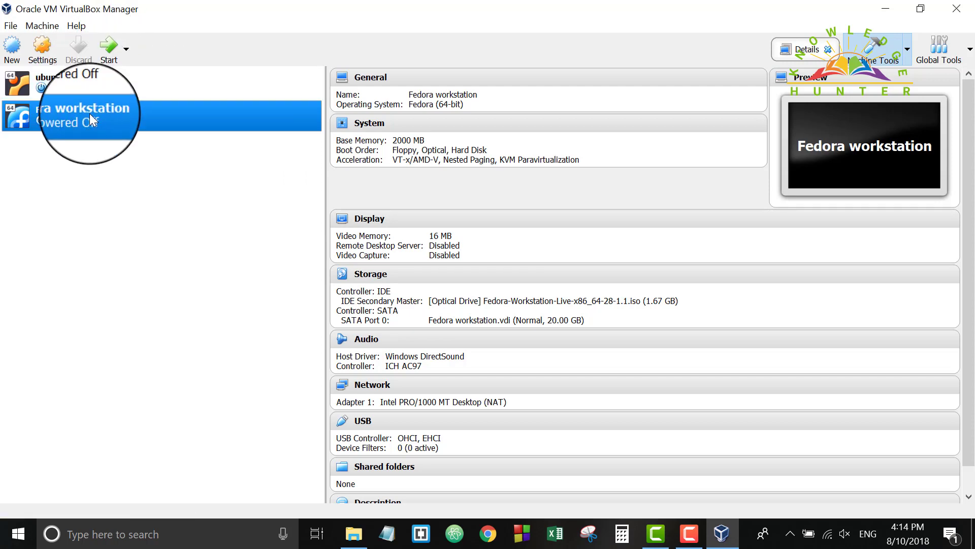
Remove the Fedora-Workstation-Live optical drive from the machine's IDE controller, keep Fedora workstation.vdi, and save the settings.
click(48, 42)
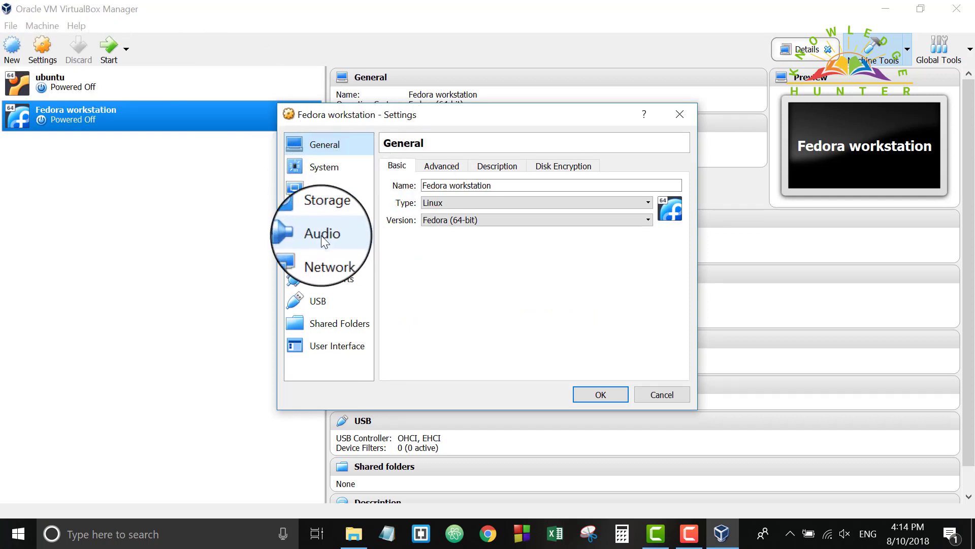
click(338, 214)
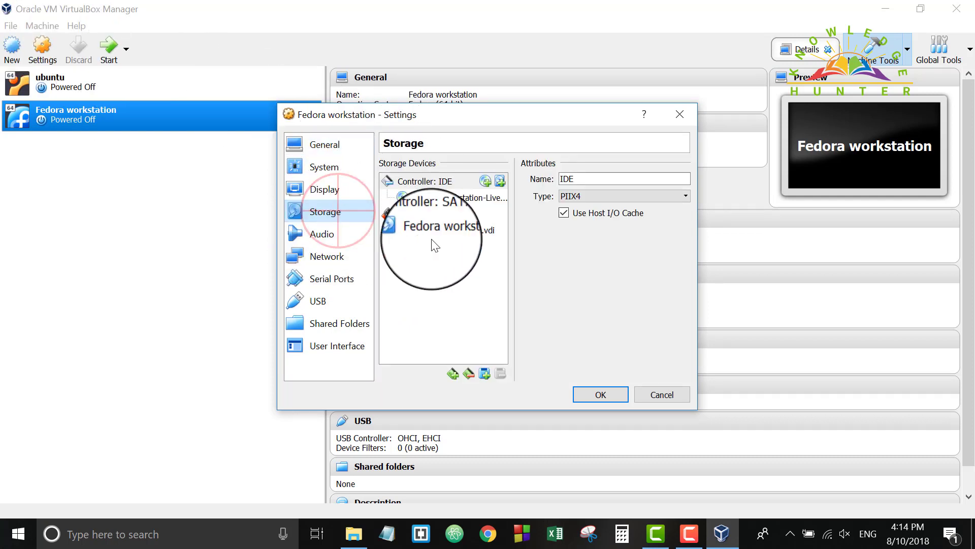
click(476, 199)
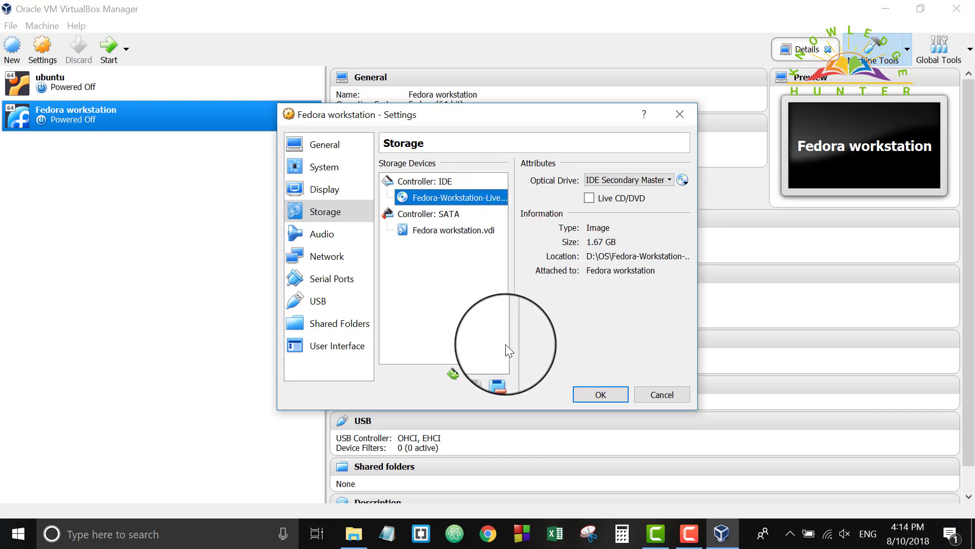
click(501, 375)
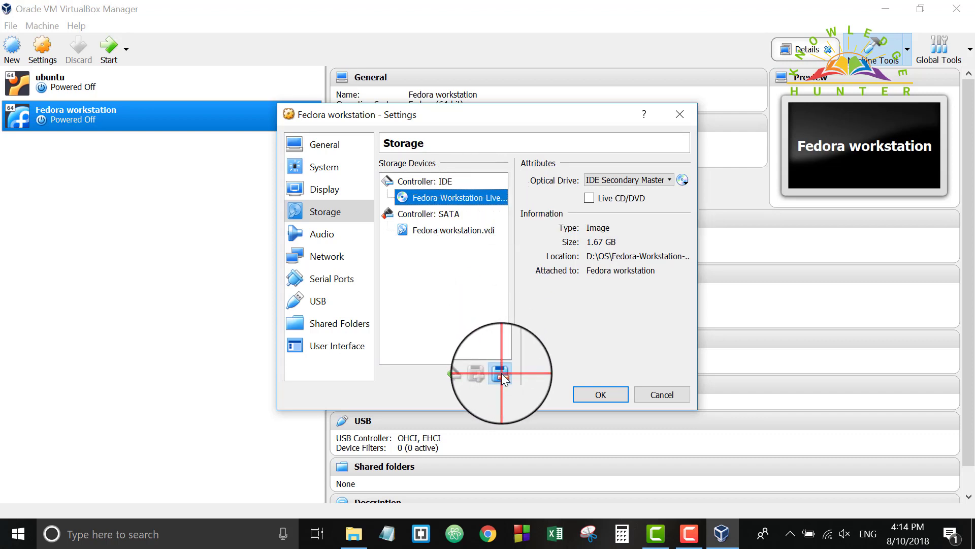
click(474, 311)
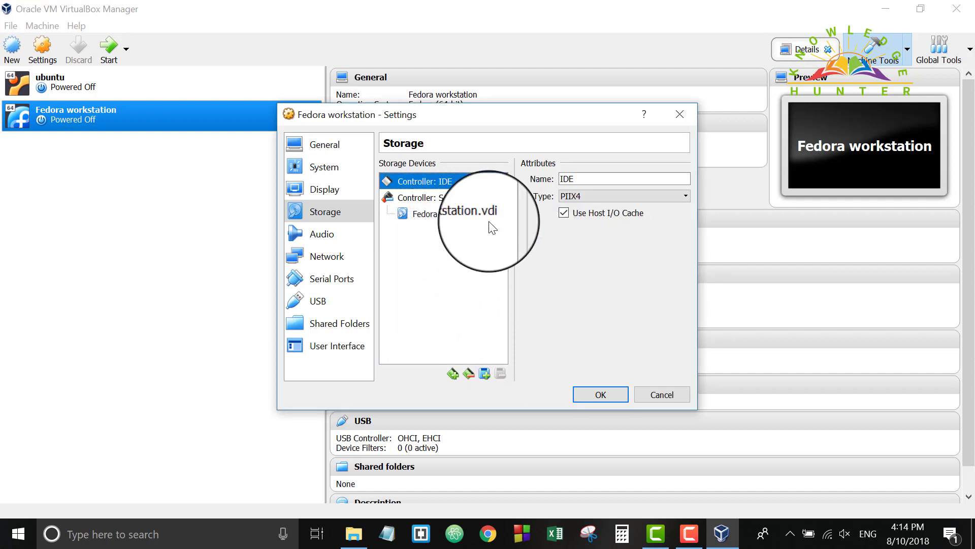
click(460, 212)
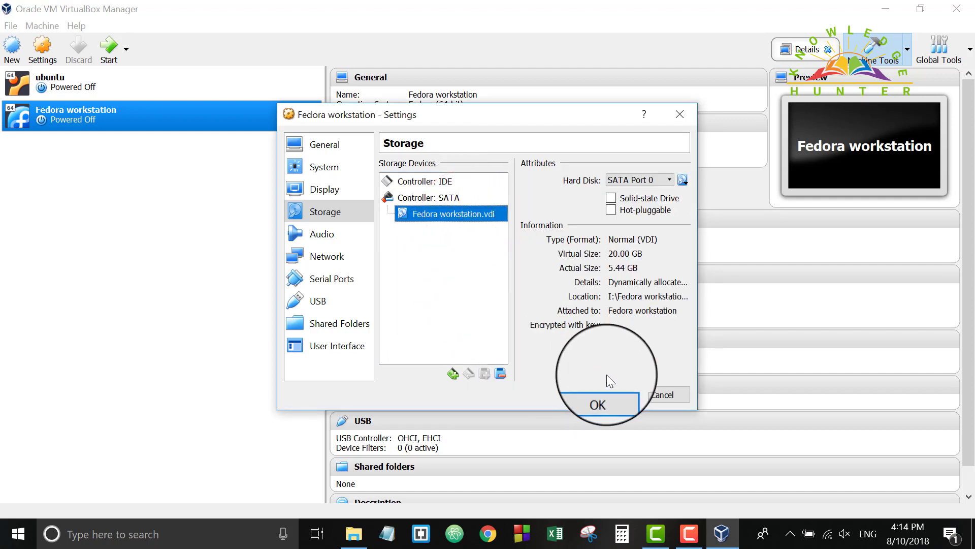
click(601, 395)
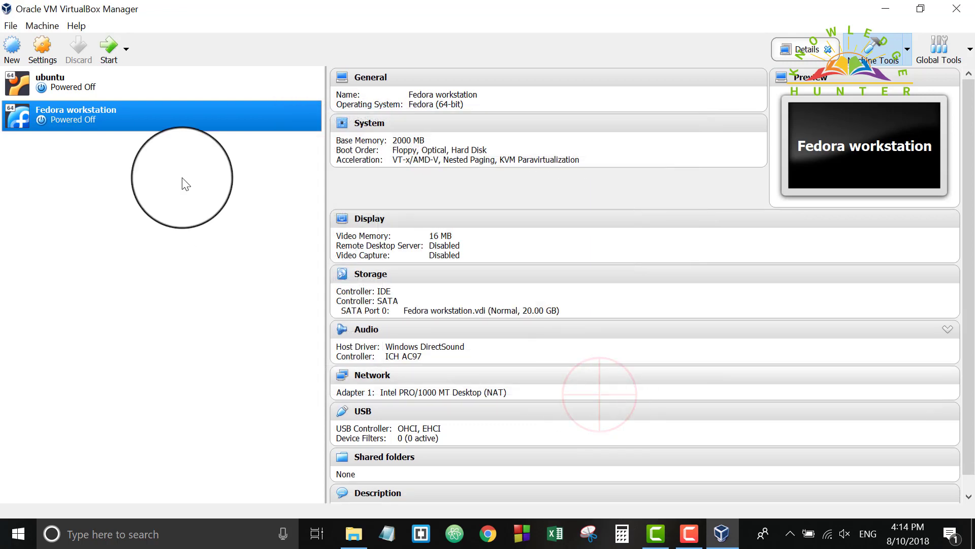
Start the Fedora workstation machine from its virtual hard disk and display it in full-screen mode.
click(109, 46)
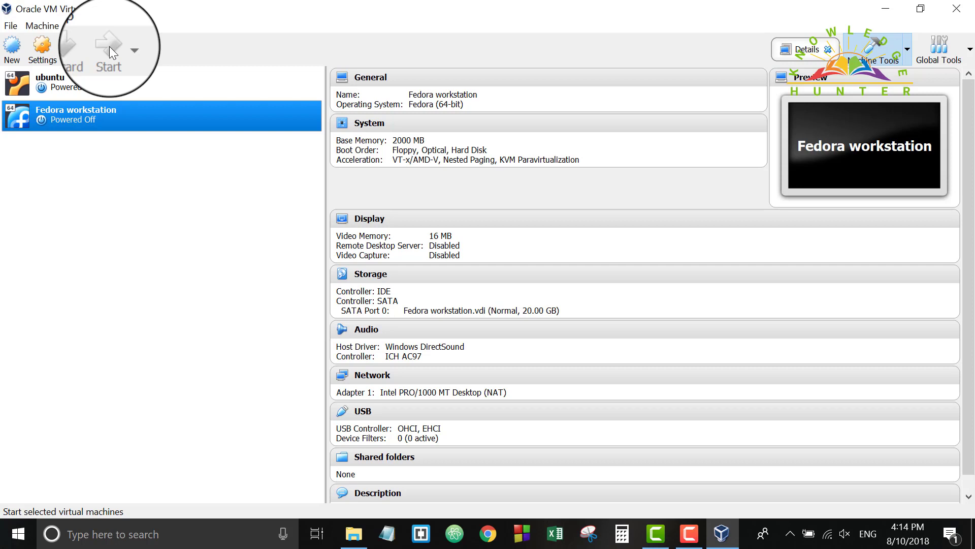
click(108, 47)
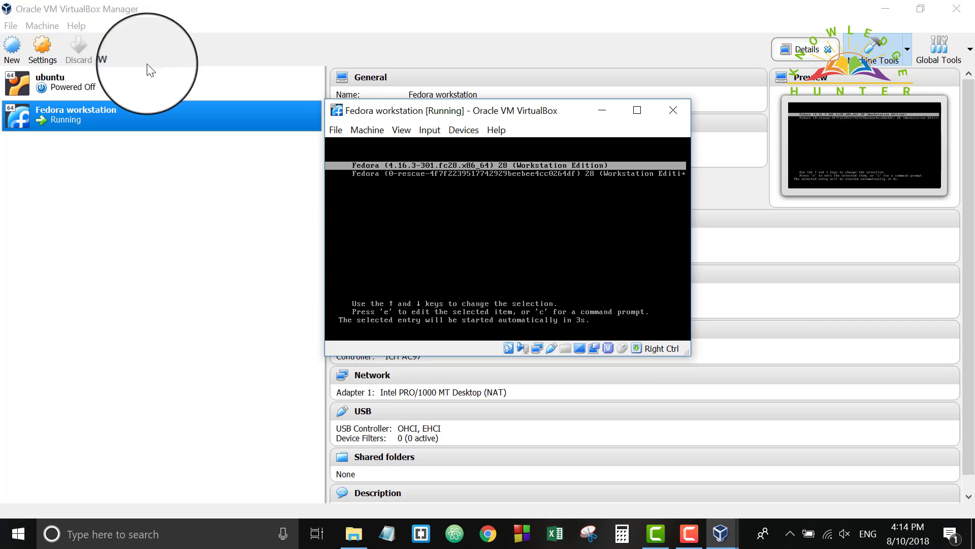
click(403, 131)
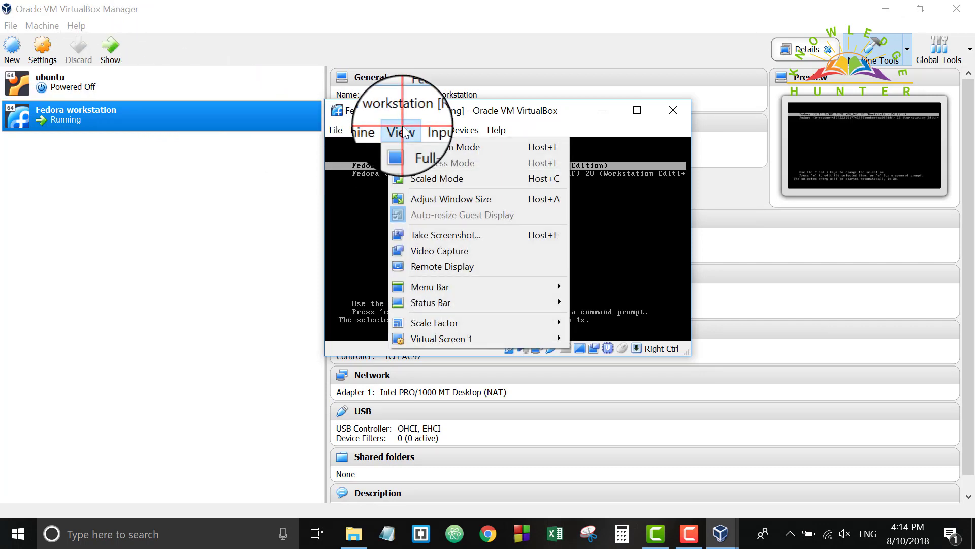
click(413, 146)
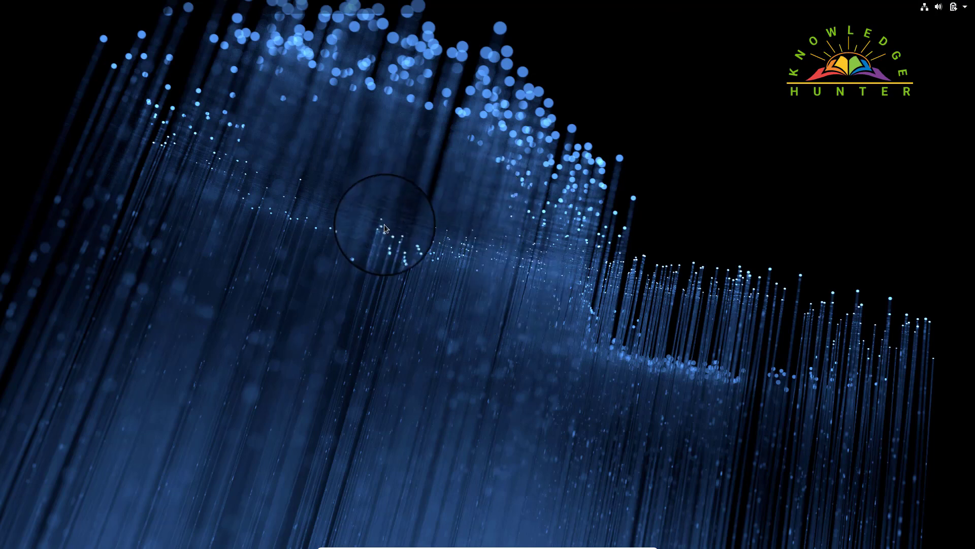
Advance past the Welcome page of Fedora's initial setup to its Privacy page.
click(955, 7)
click(842, 213)
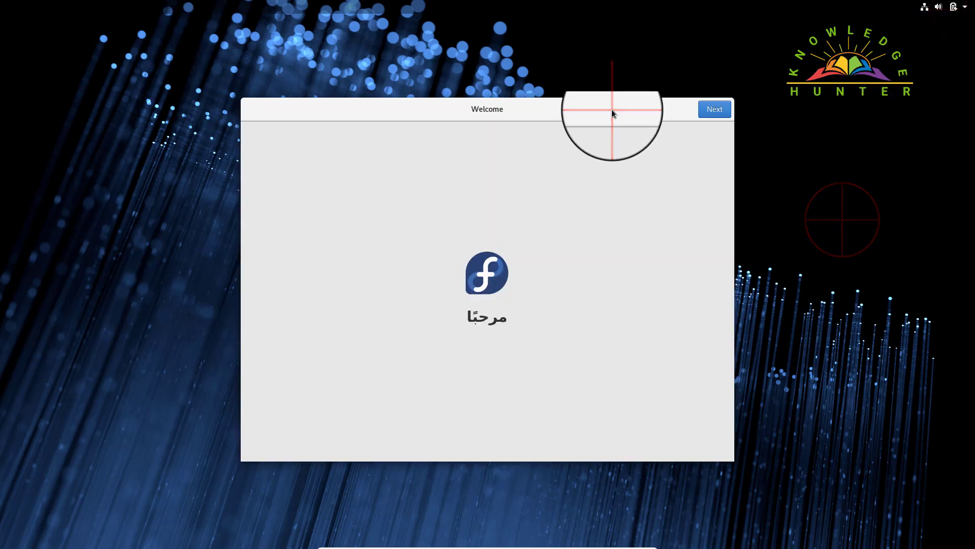
click(711, 110)
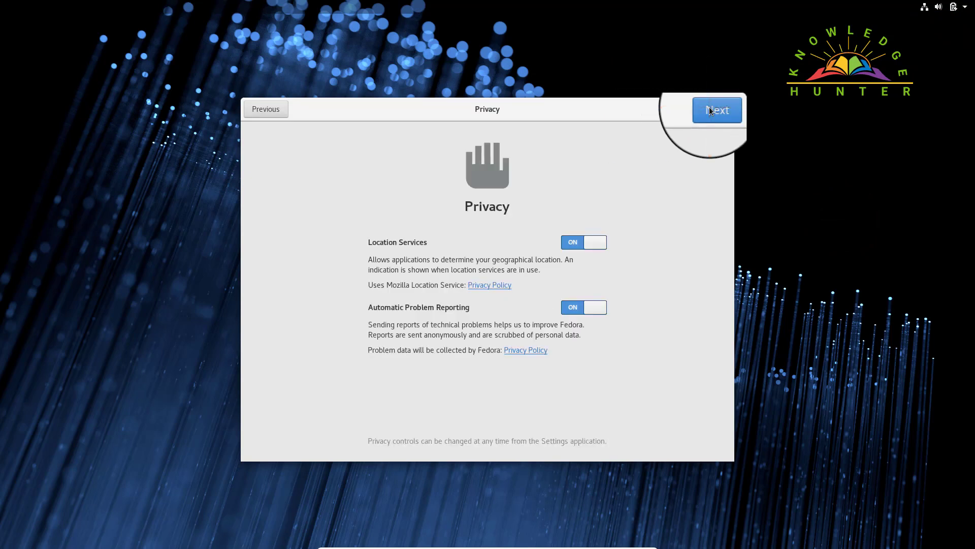
Keep Location Services and Automatic Problem Reporting on, and skip connecting any online accounts.
click(709, 107)
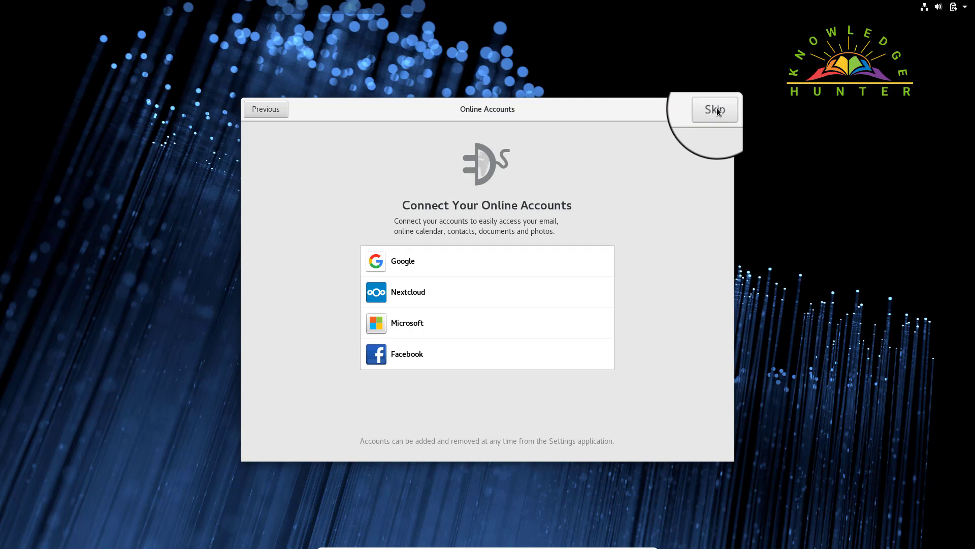
click(715, 110)
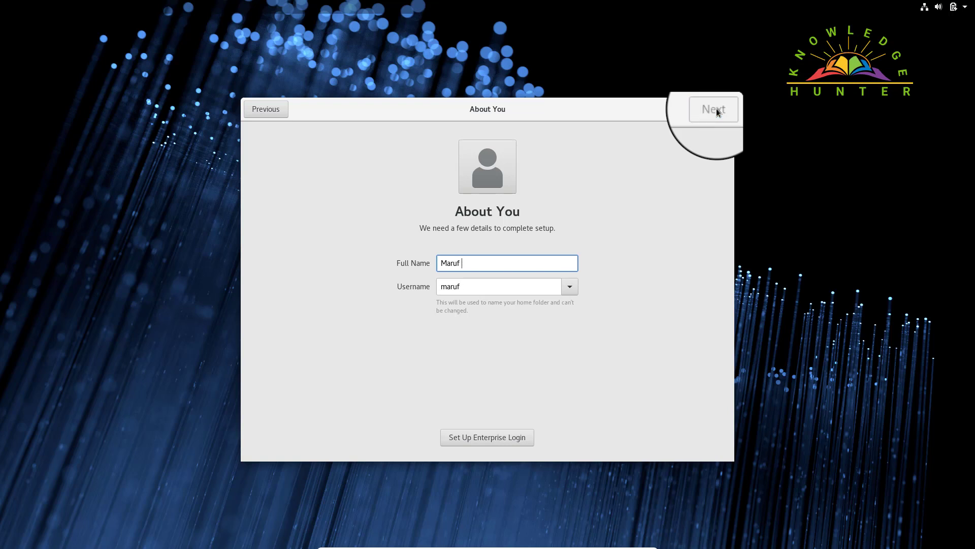
Create the user account with the full name and a confirmed account password, and finish the initial setup.
text(Ahmed)
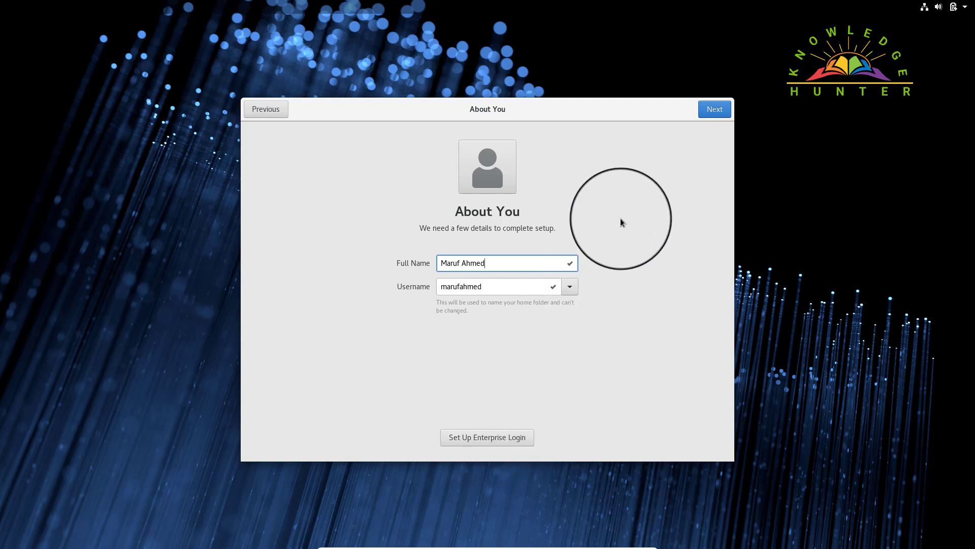
click(712, 113)
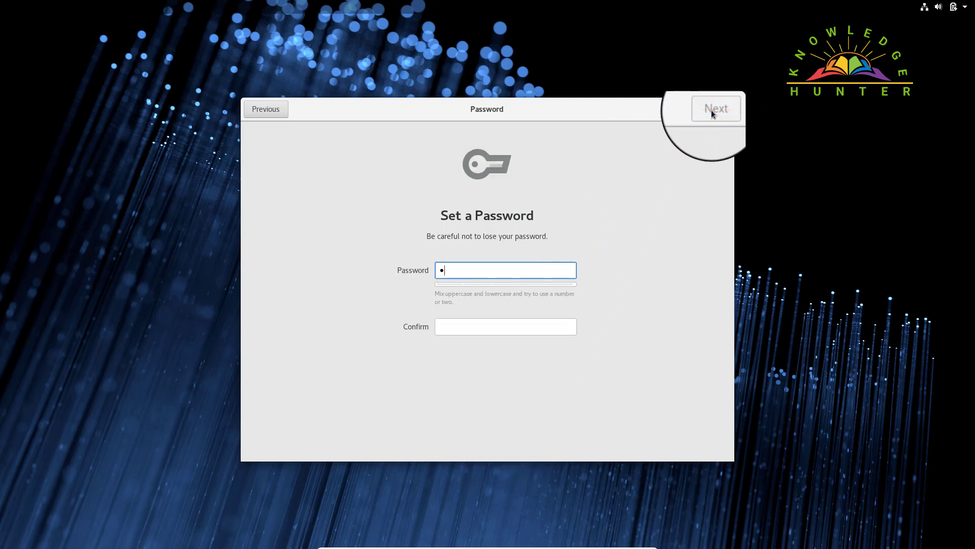
click(501, 330)
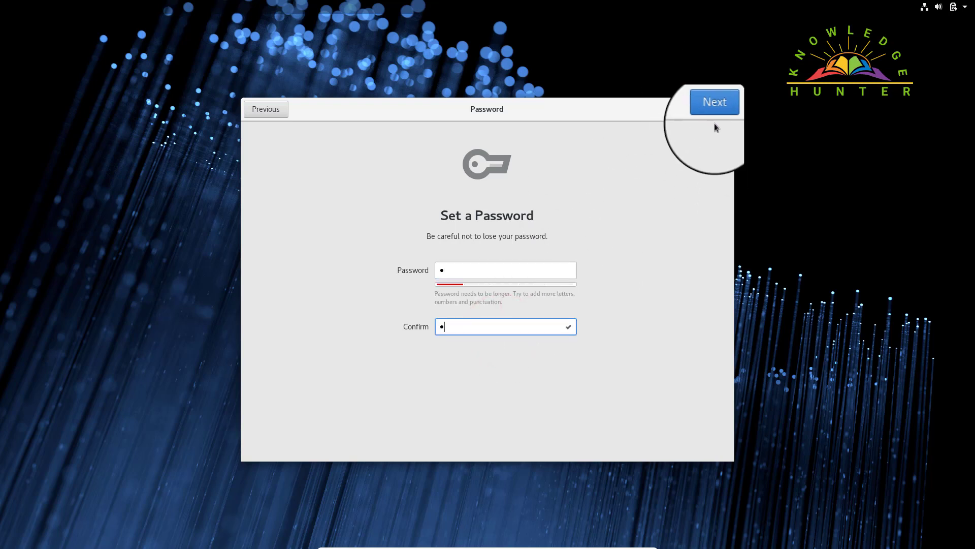
click(715, 112)
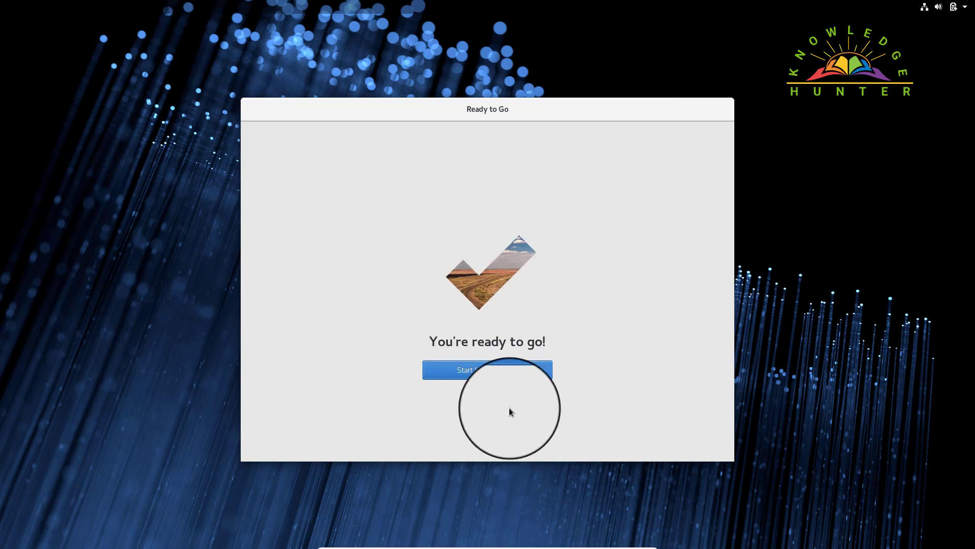
click(512, 372)
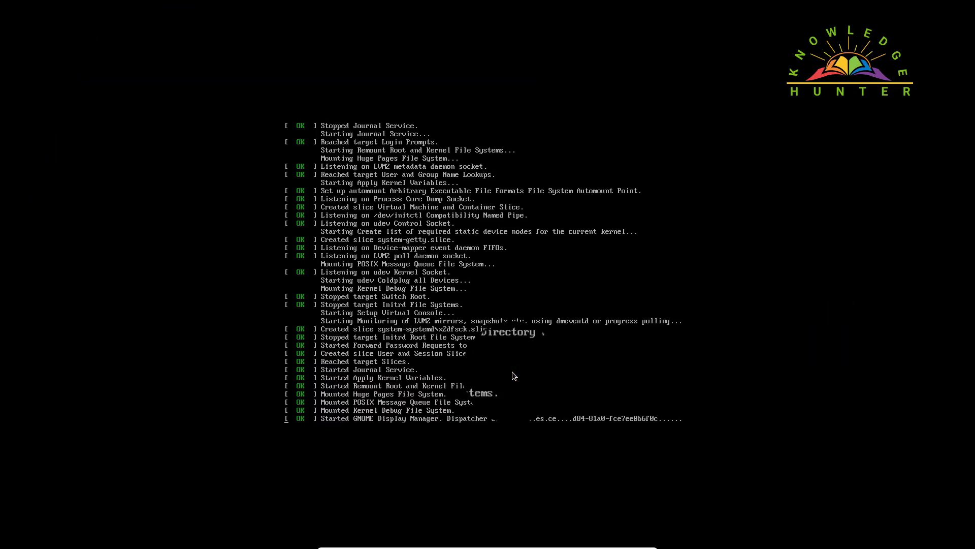
Log in to the new user account with its password and close the Getting Started help window.
click(513, 371)
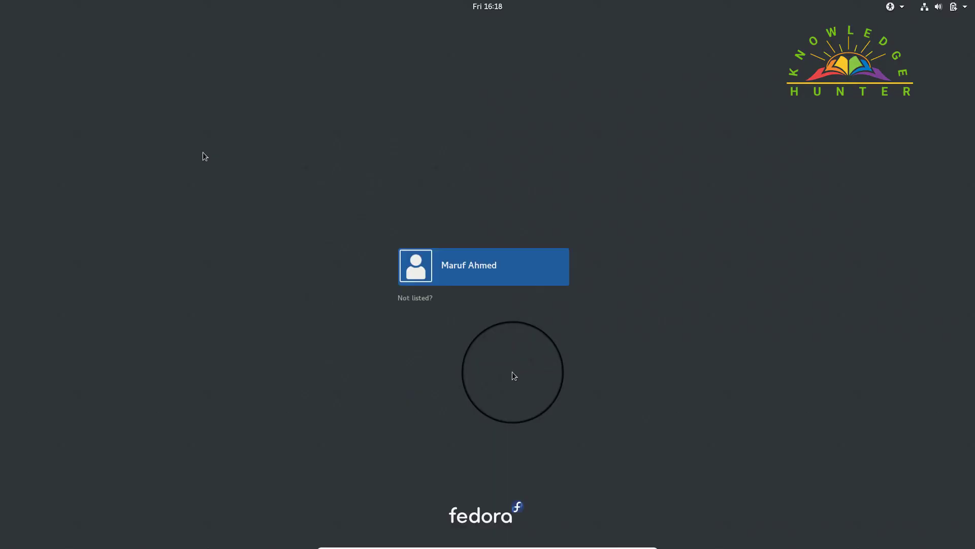
click(485, 275)
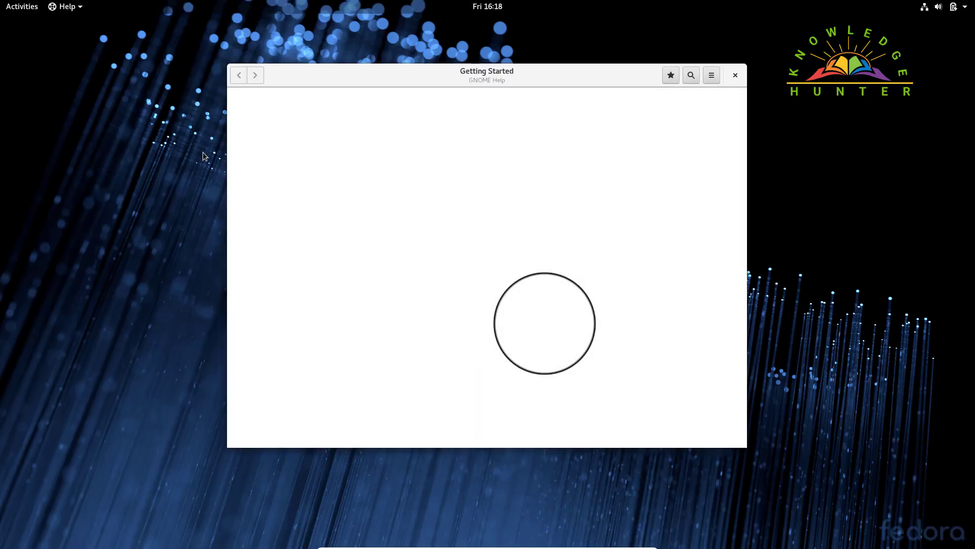
click(735, 75)
Start Firefox and load YouTube in a new tab to try out the internet connection.
click(18, 7)
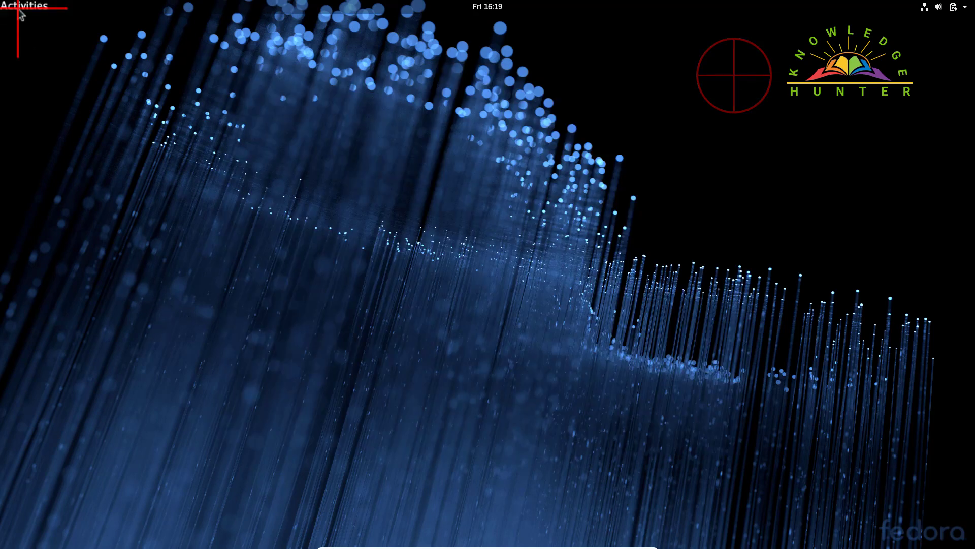
click(24, 188)
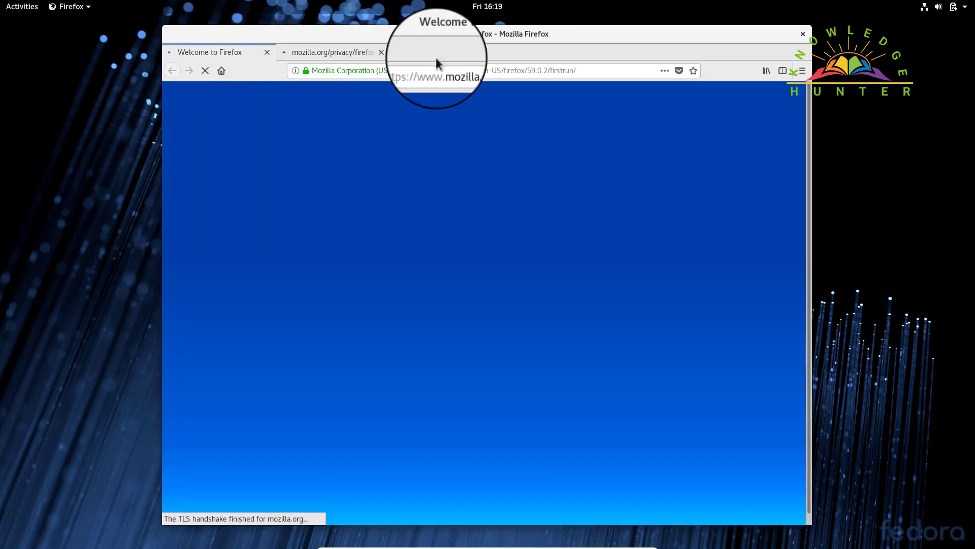
click(399, 51)
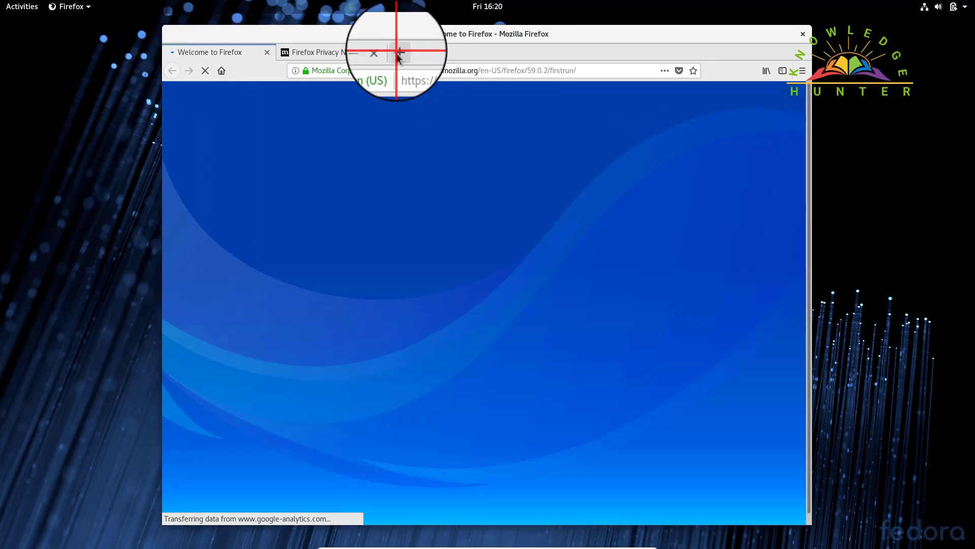
click(391, 205)
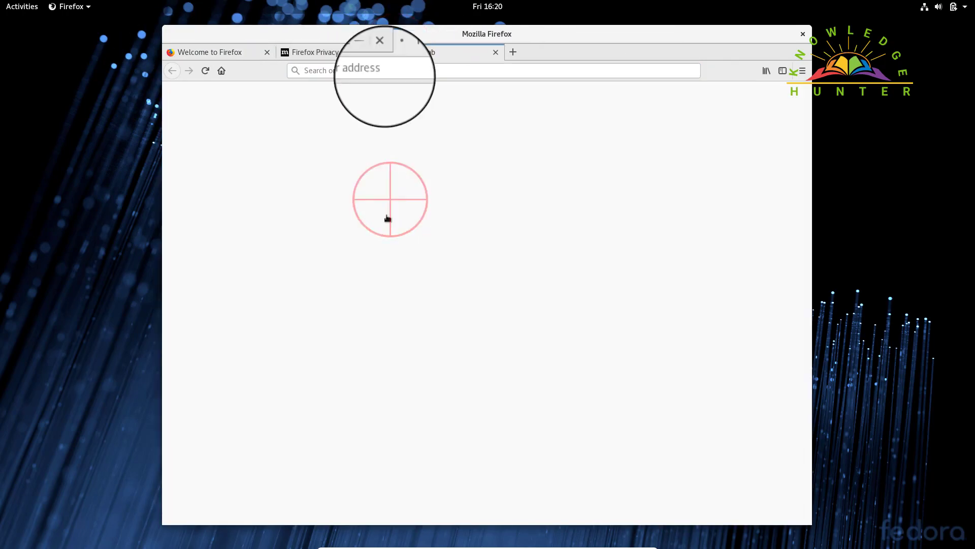
Close the Firefox Privacy Notice and Welcome to Firefox tabs, and exit the browser.
click(381, 52)
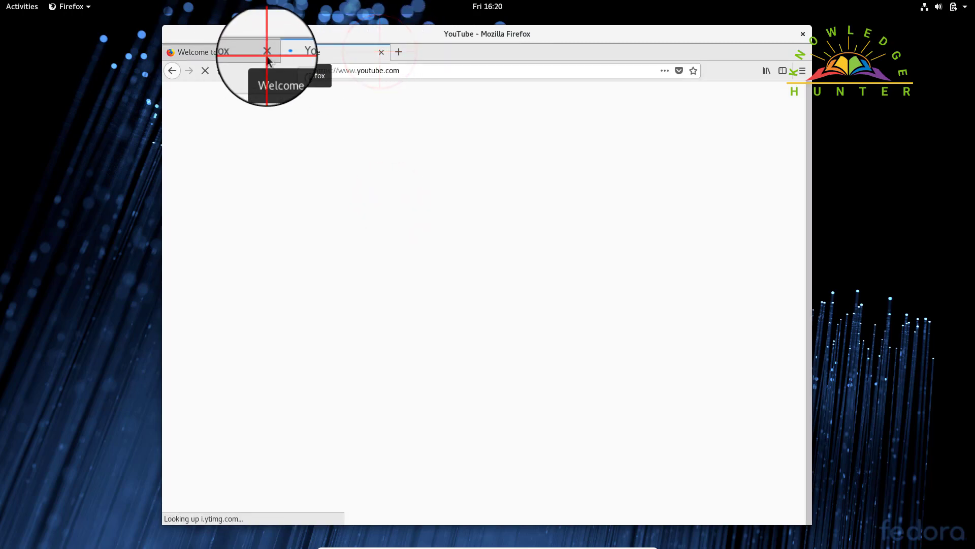
click(273, 53)
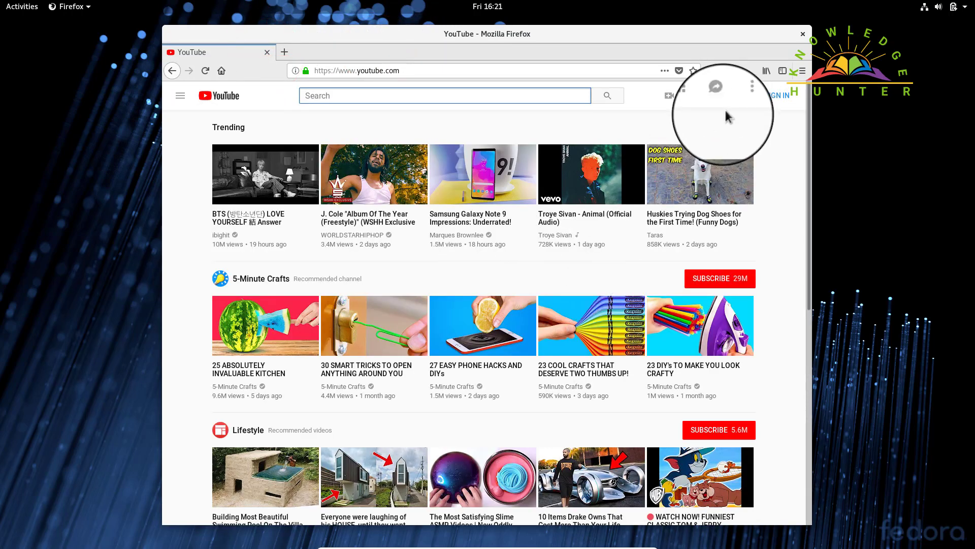
click(803, 34)
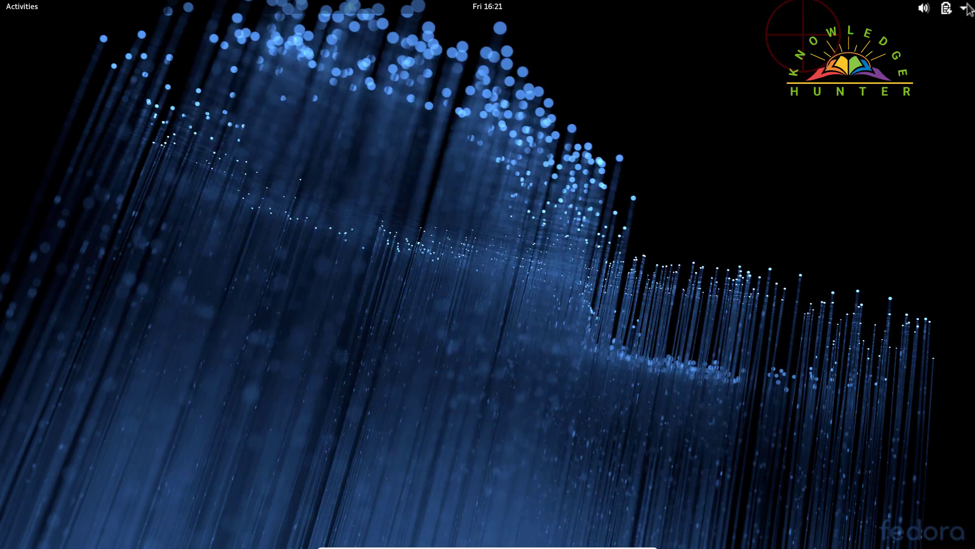
View the Home folder in the Files application and close its window.
click(6, 7)
click(30, 312)
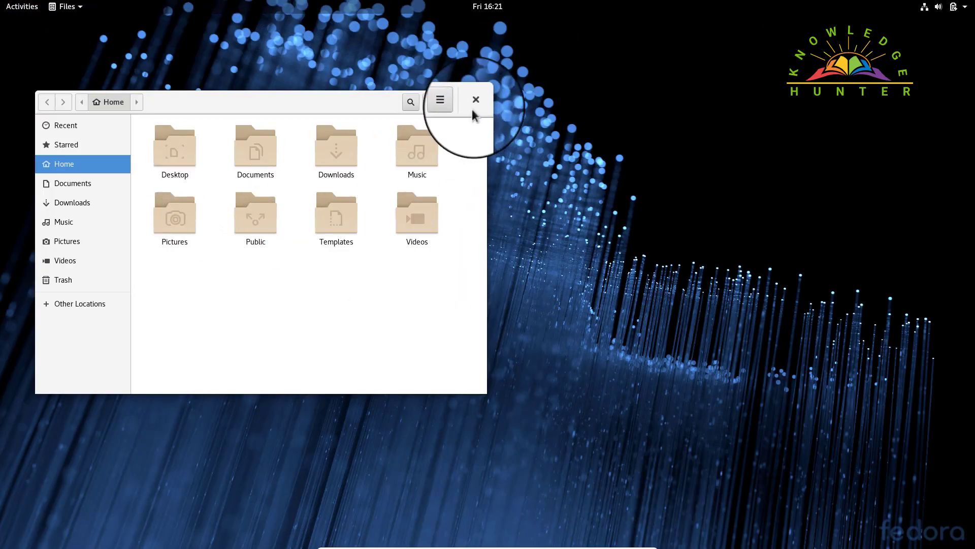
click(475, 97)
Power off the Fedora system and close Oracle VM VirtualBox Manager.
click(964, 7)
click(936, 146)
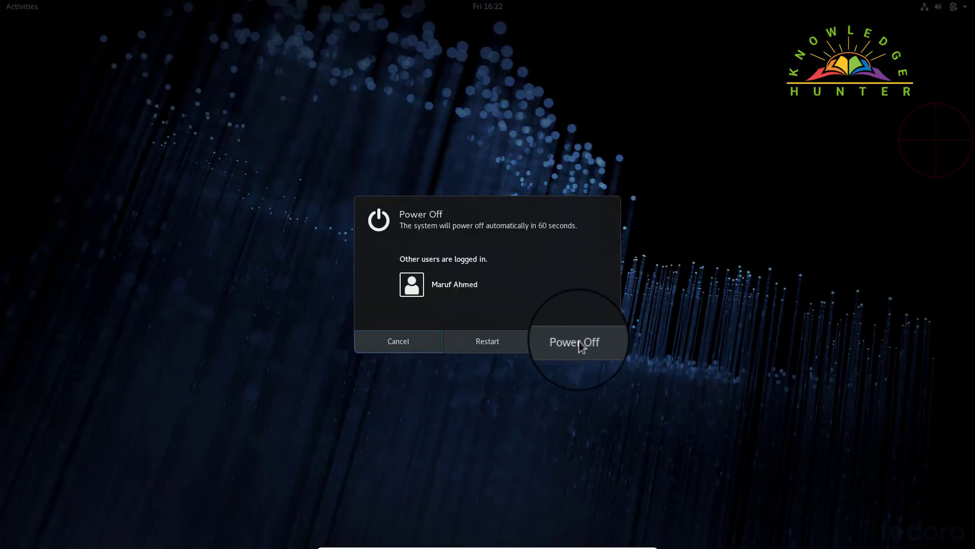
click(576, 343)
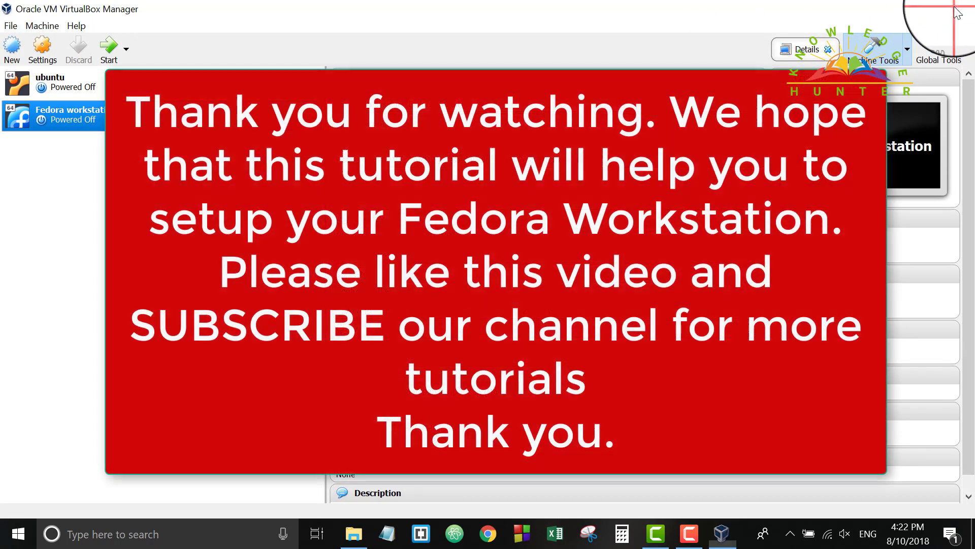
click(951, 8)
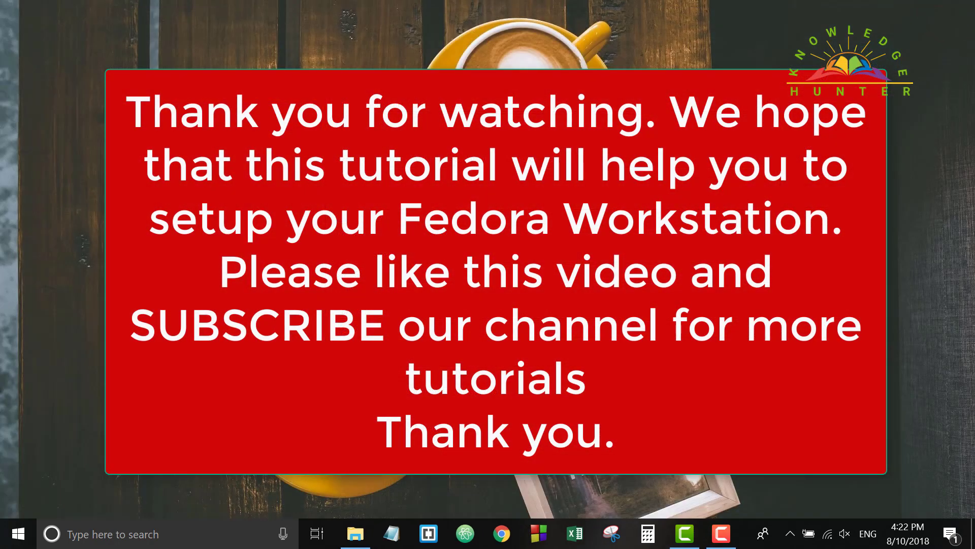